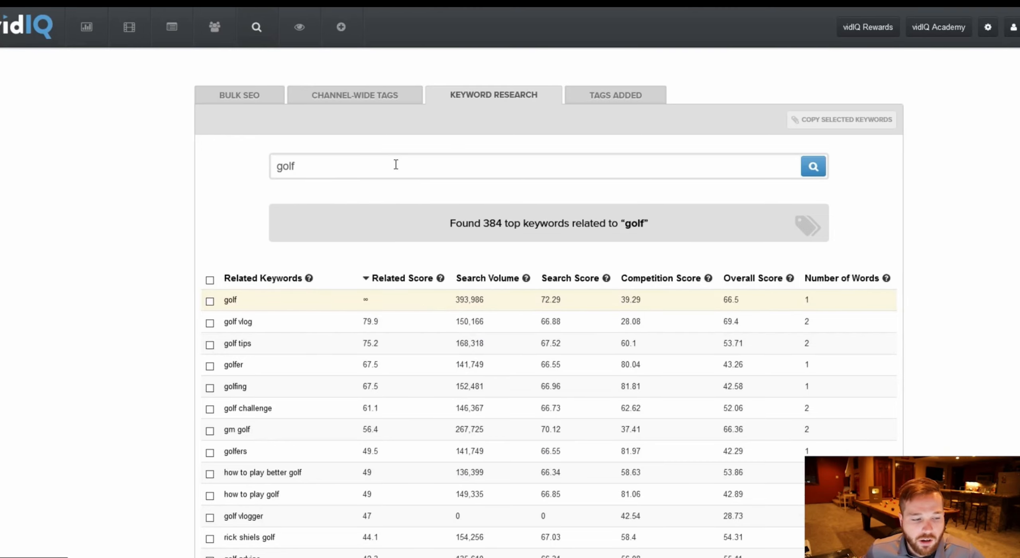
Copy 'golf' from the Notepad keyword list and run a vidIQ keyword research search for it.
key("alt+Tab")
left_click_drag(194, 84, 884, 87)
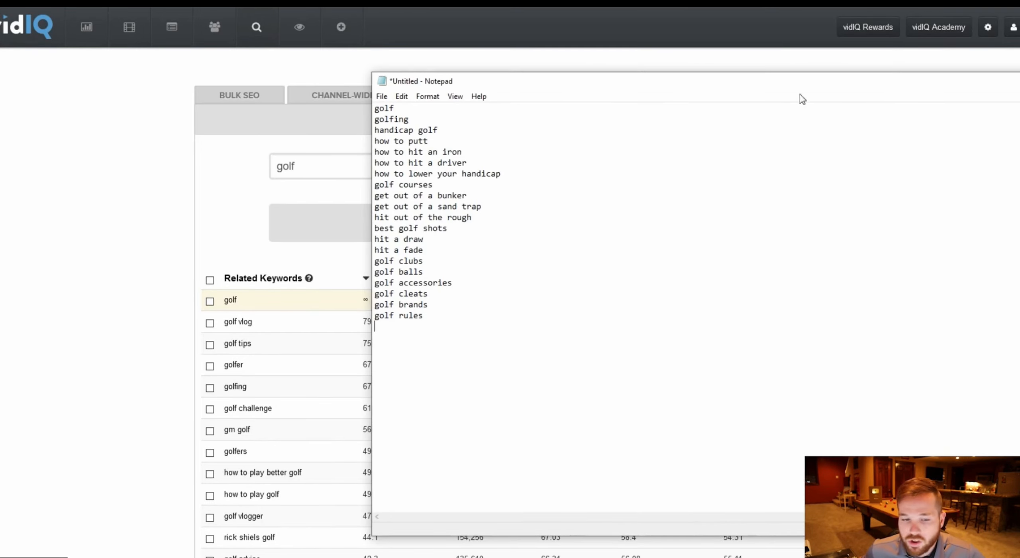
left_click_drag(429, 105, 336, 103)
key("ctrl+c")
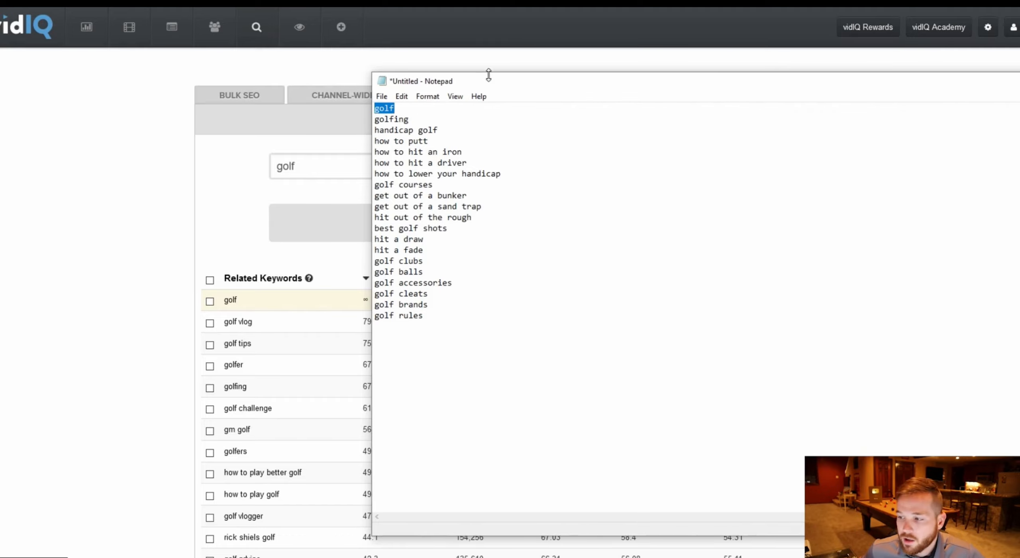
left_click_drag(486, 80, 109, 64)
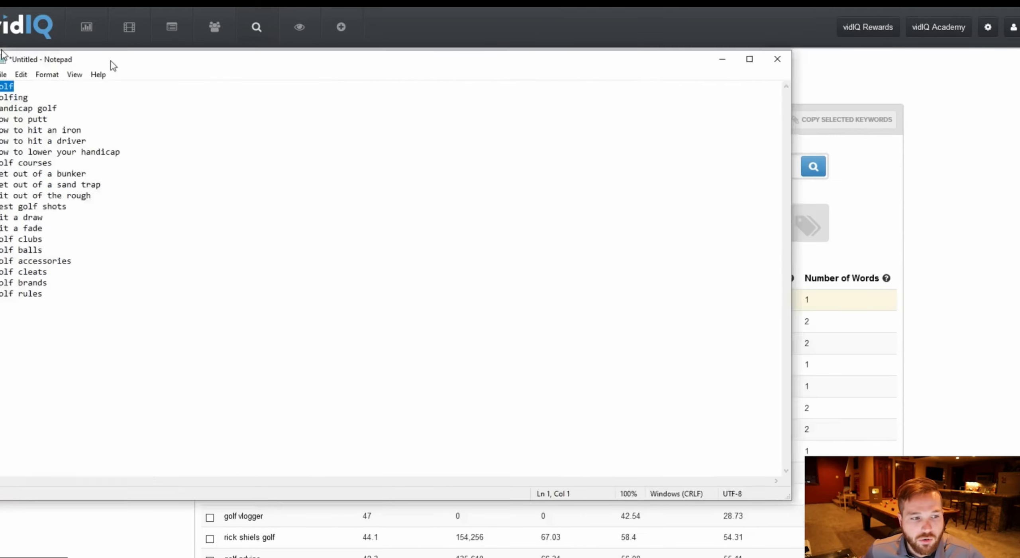
key("alt+Tab")
left_click_drag(326, 164, 207, 150)
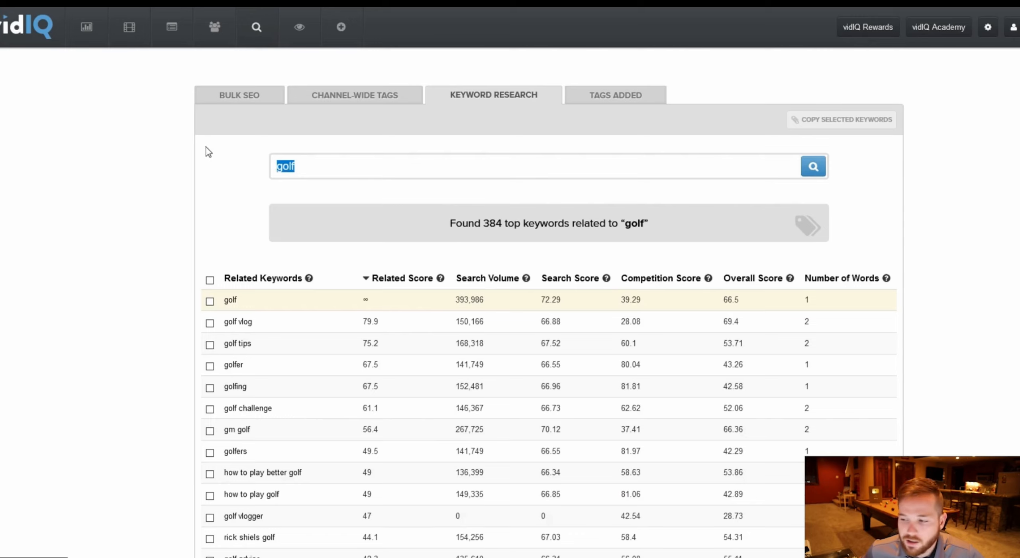
key("ctrl+v")
left_click(813, 166)
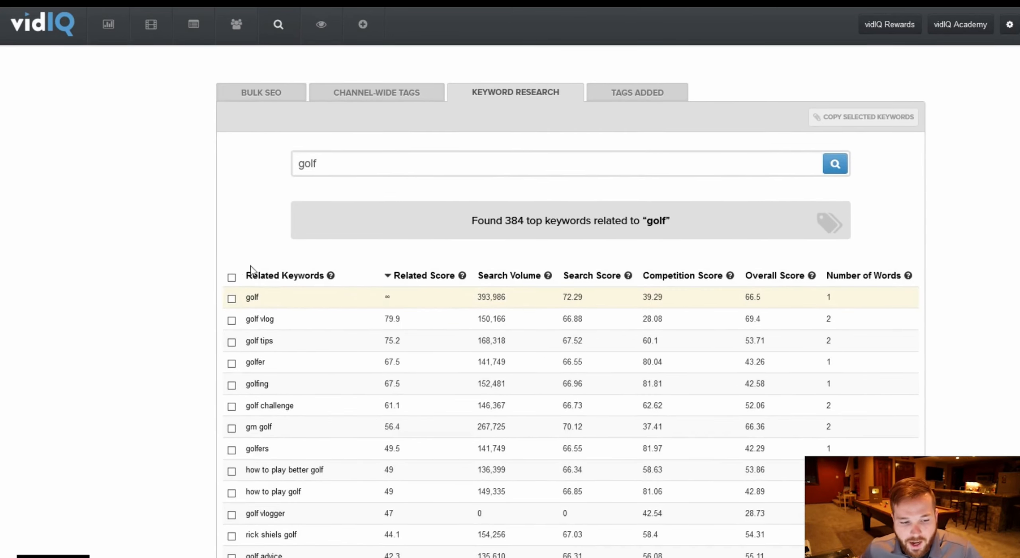
Select the entire related-keywords results table and copy it.
left_click_drag(243, 273, 909, 494)
scroll(908, 284, "down", 20)
scroll(920, 285, "down", 15)
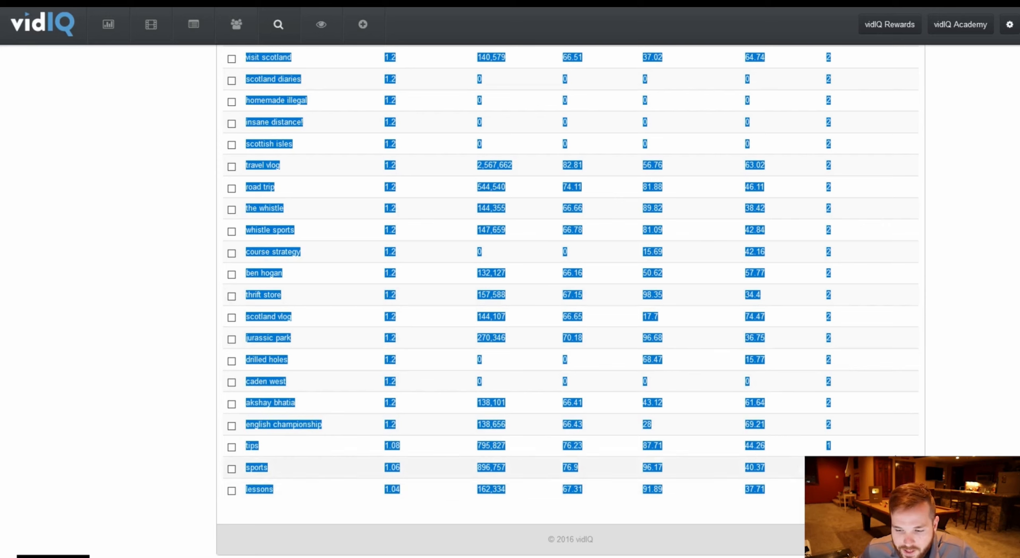
right_click(880, 340)
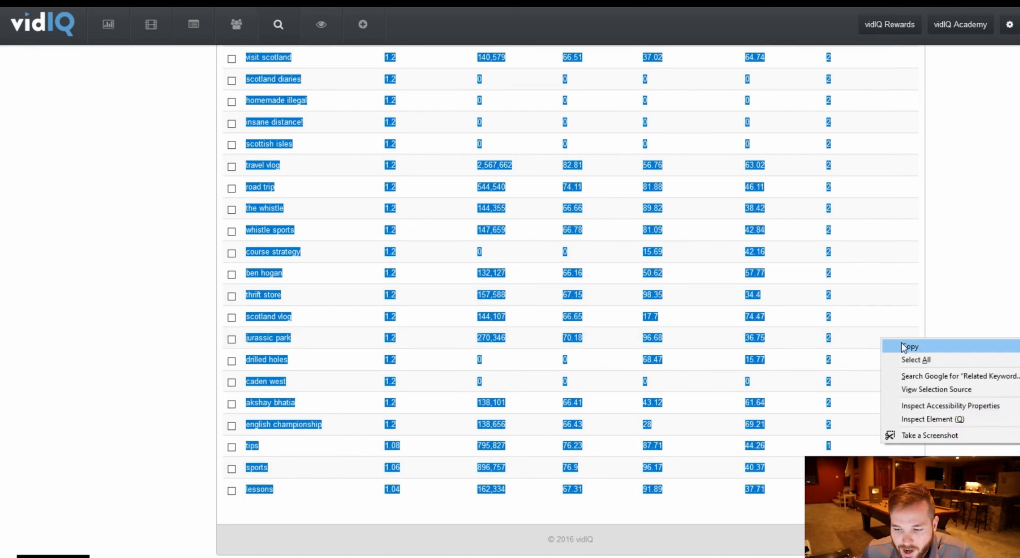
left_click(900, 345)
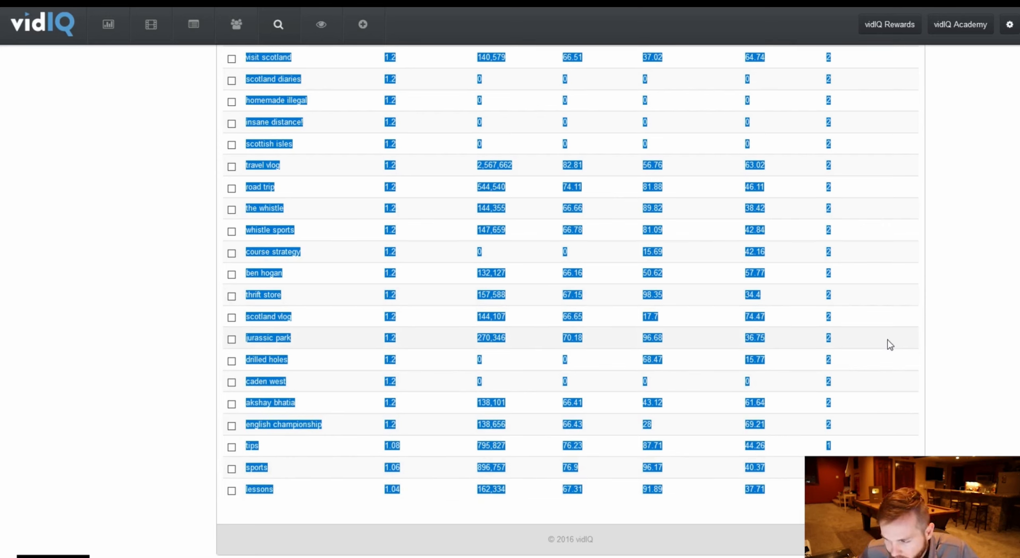
Paste the copied keyword table into the blank spreadsheet starting at cell A1.
key("ctrl+Tab")
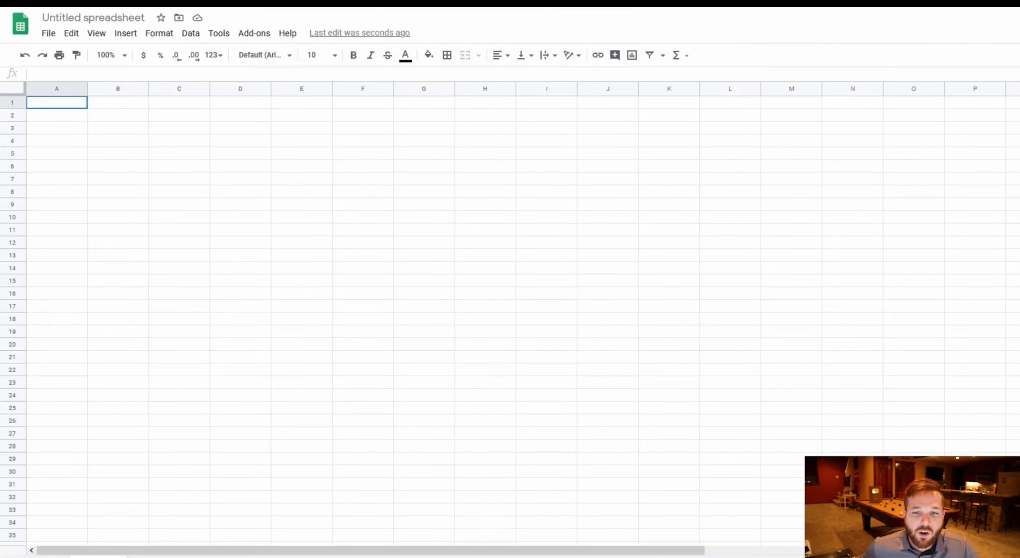
right_click(45, 107)
left_click(98, 156)
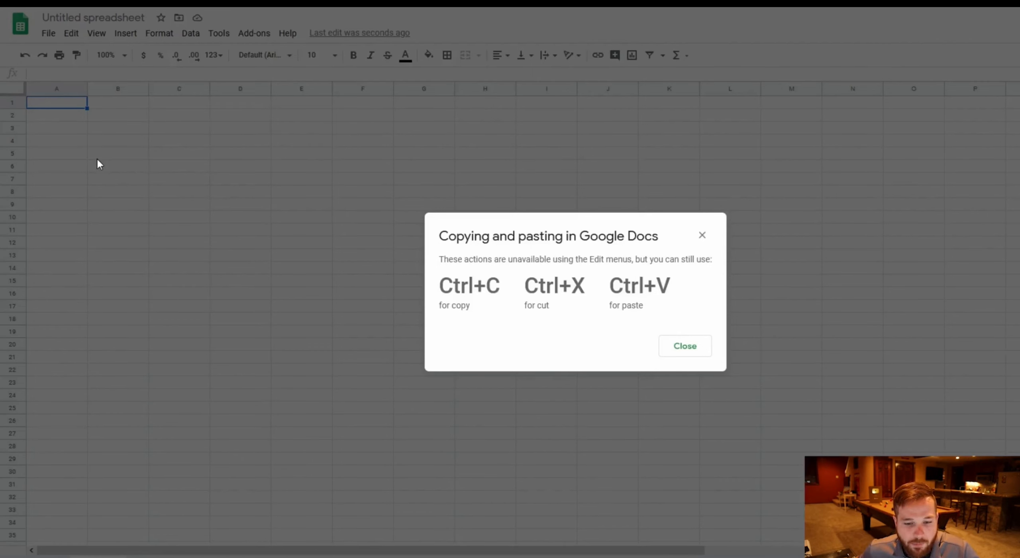
left_click(684, 346)
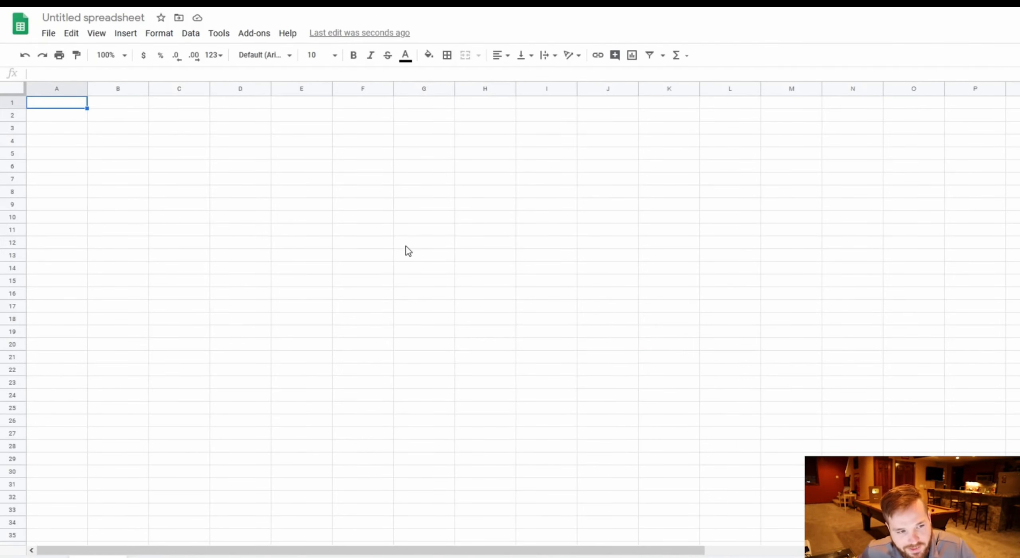
key("ctrl+v")
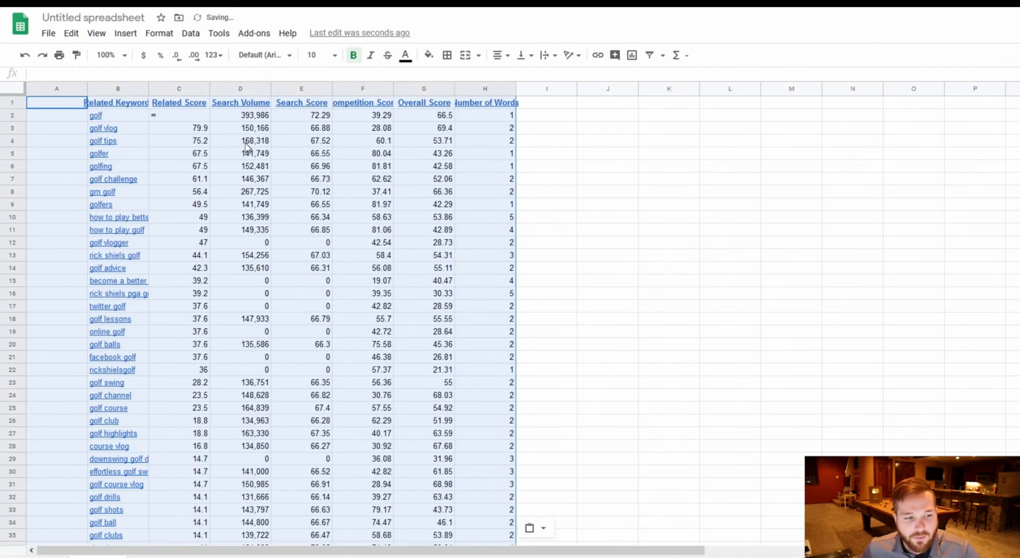
Scroll through the pasted keyword data to review it.
left_click(642, 190)
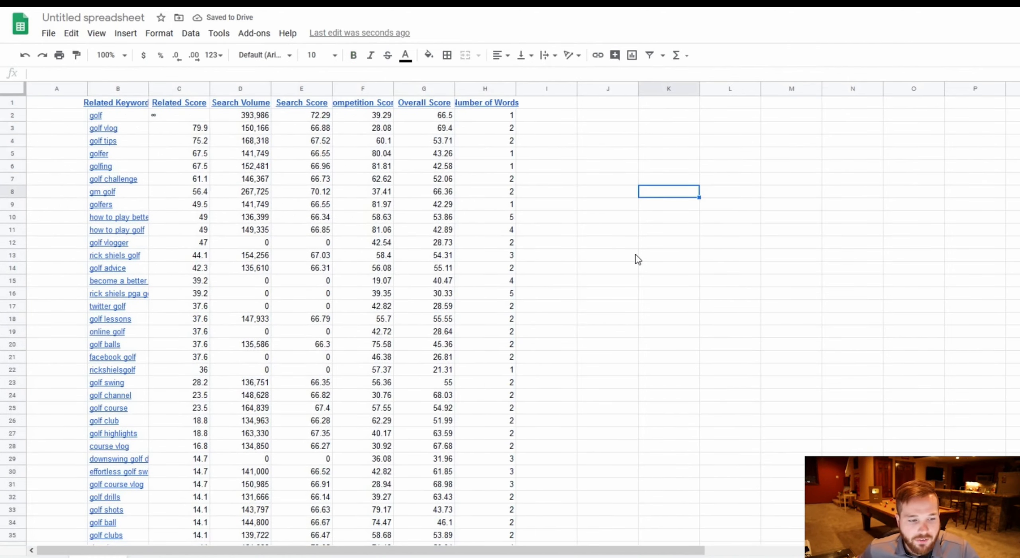
scroll(637, 257, "down", 4)
scroll(510, 315, "up", 4)
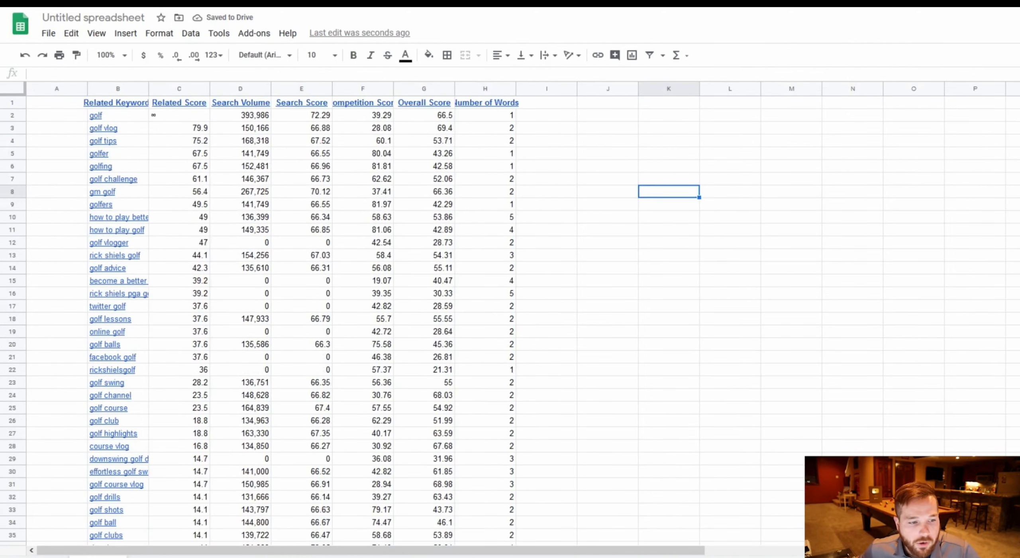
scroll(510, 315, "down", 20)
scroll(760, 205, "up", 20)
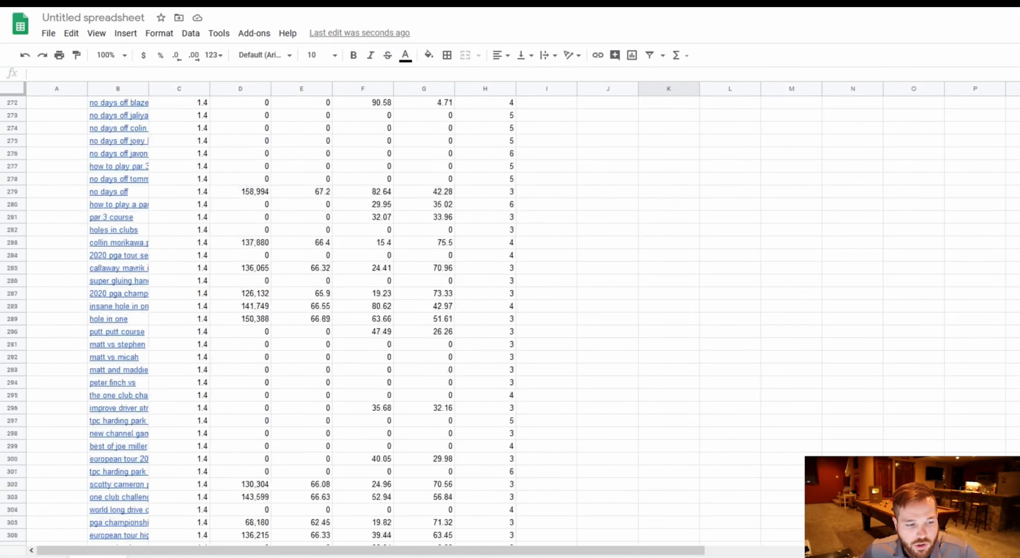
scroll(759, 205, "down", 10)
scroll(759, 205, "up", 5)
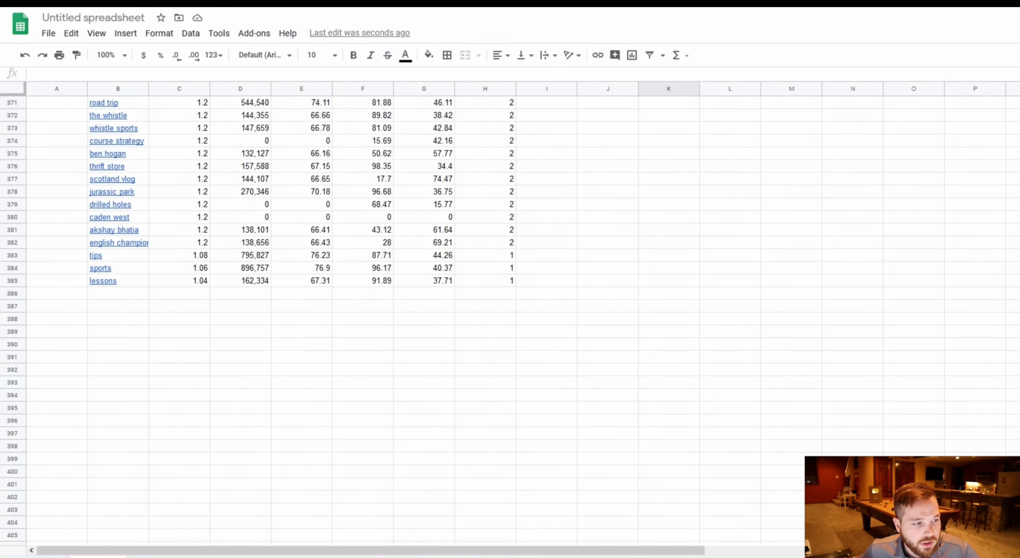
Search vidIQ keyword research for 'golfing', the next term in the Notepad list.
key("alt+Tab")
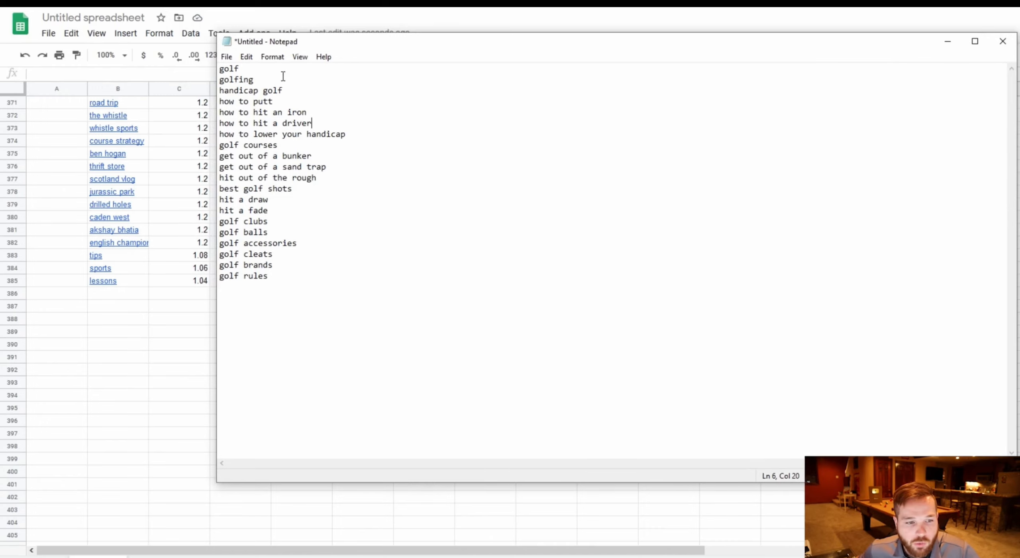
left_click_drag(283, 77, 205, 79)
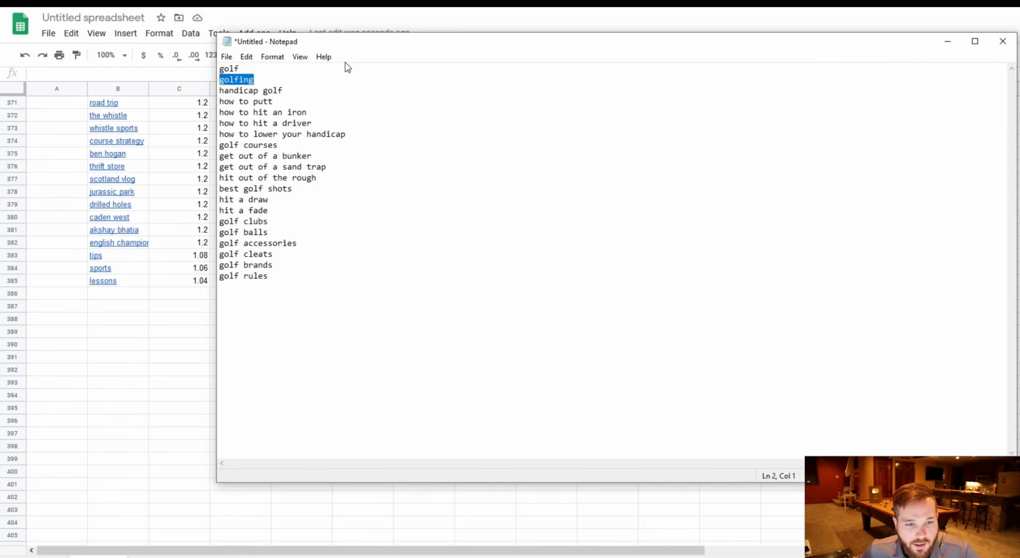
key("alt+Tab")
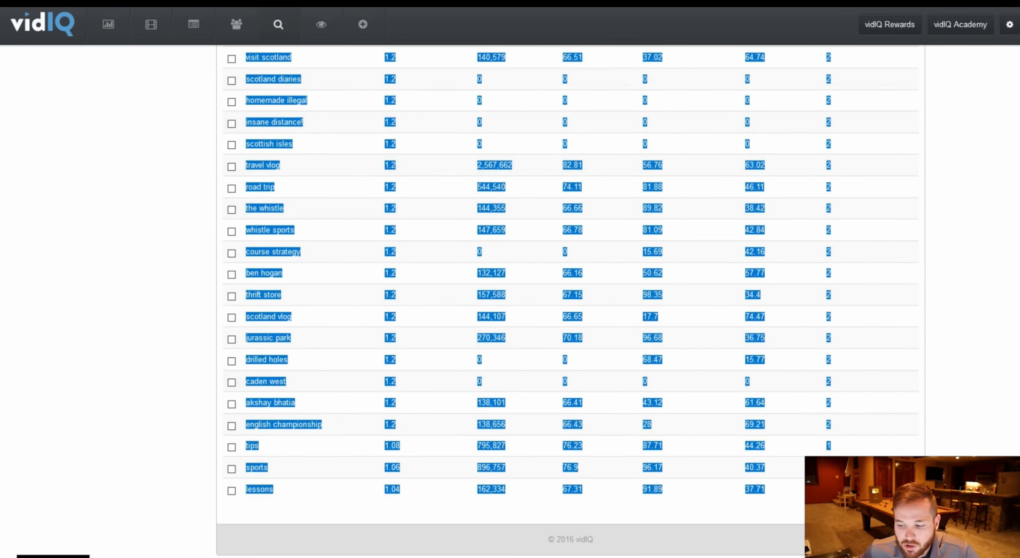
scroll(661, 152, "up", 15)
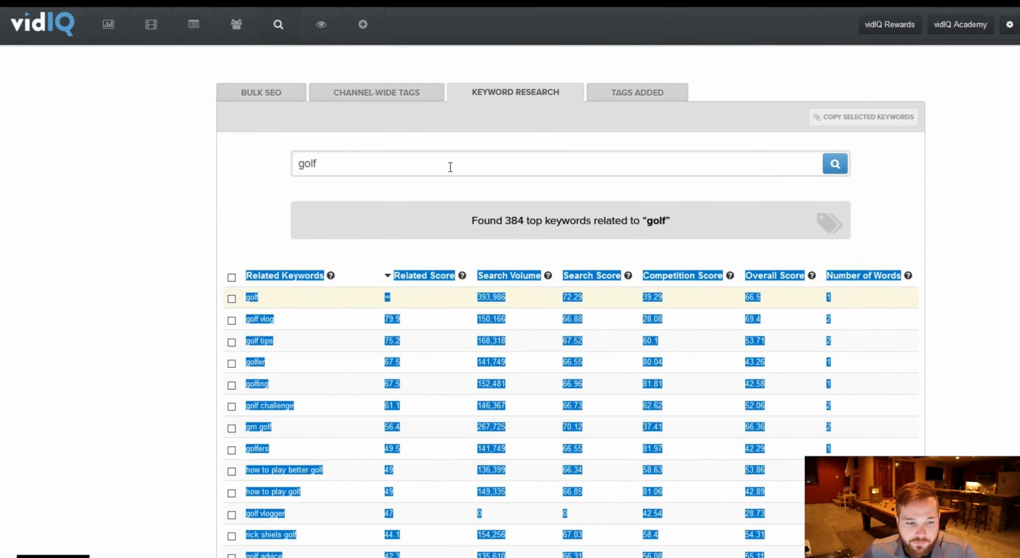
left_click(451, 167)
type("ing")
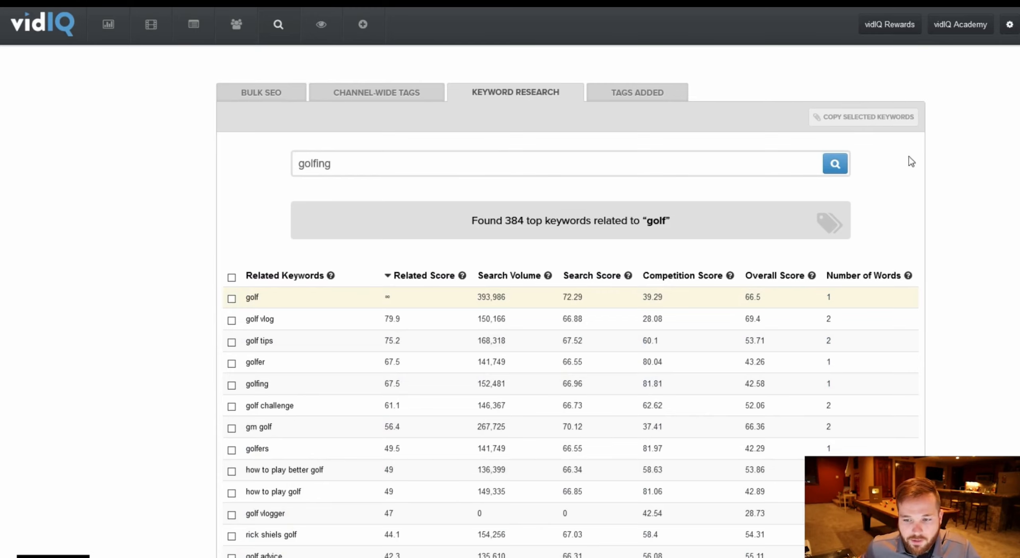
left_click(836, 164)
Select and copy the whole 'golfing' related-keywords results table.
scroll(936, 230, "down", 2)
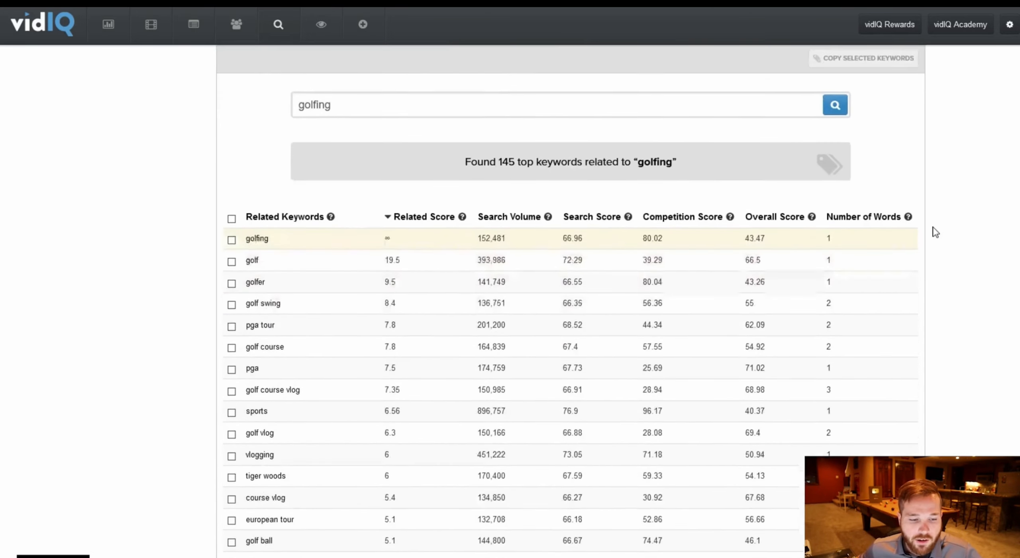
scroll(936, 233, "down", 2)
left_click_drag(201, 173, 877, 495)
scroll(896, 256, "down", 20)
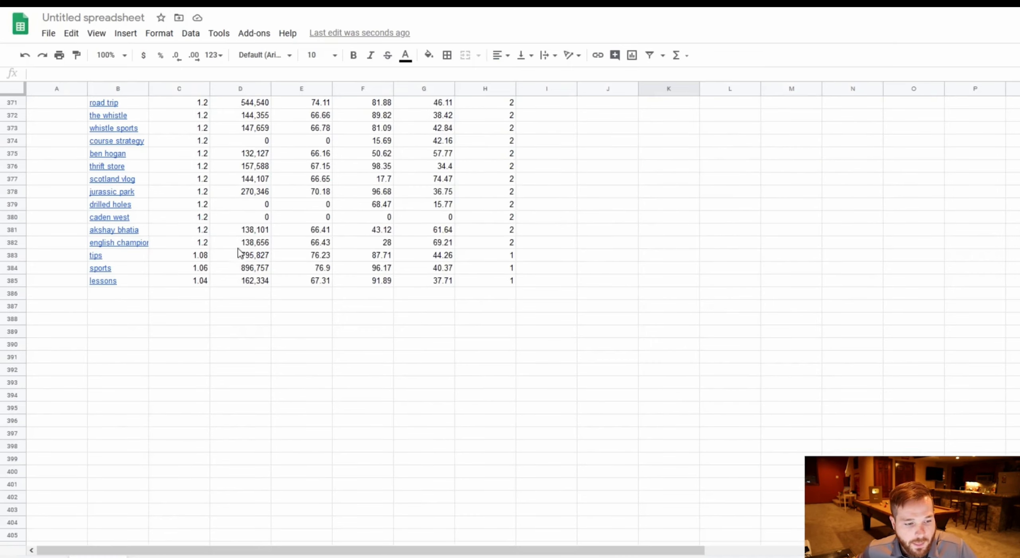
Paste the 'golfing' keyword table directly below the existing data, starting at cell A386.
left_click(122, 297)
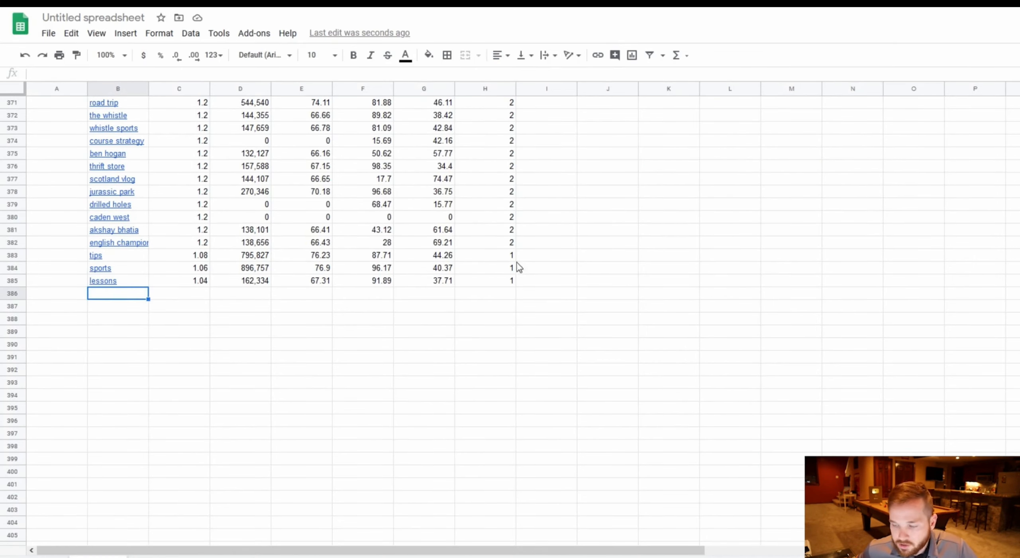
key("ctrl+v")
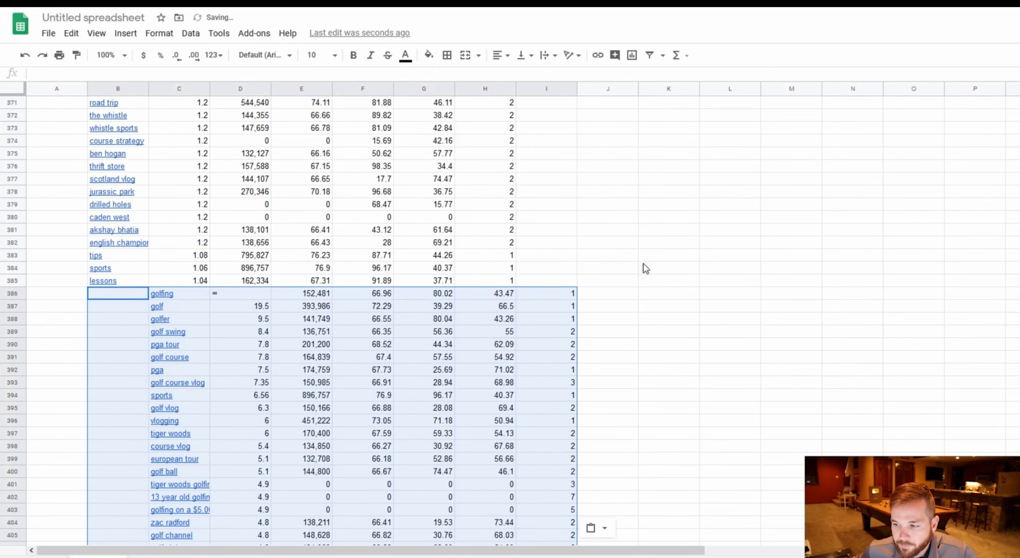
left_click(70, 295)
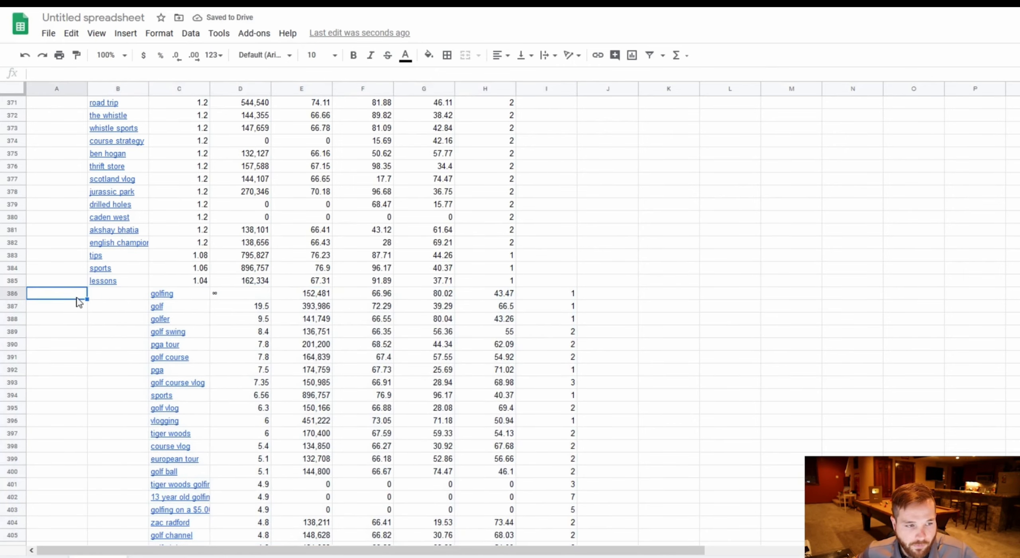
left_click(25, 58)
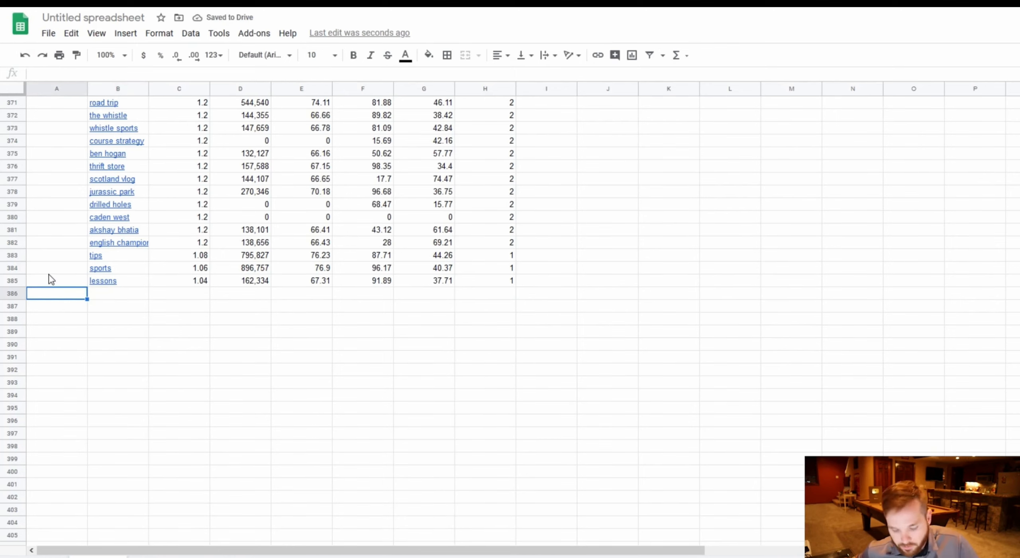
key("ctrl+v")
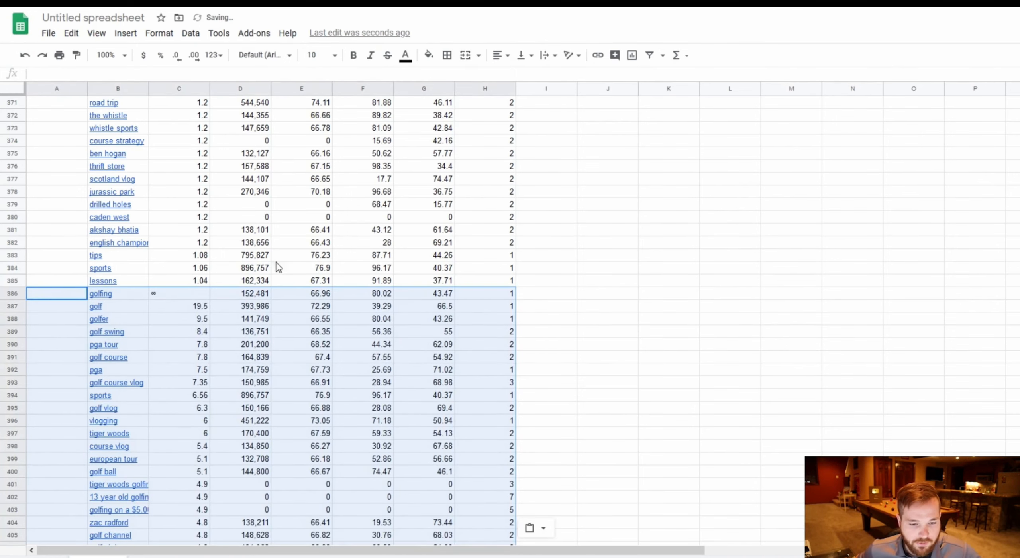
Scroll through the combined keyword list in the spreadsheet to review it.
left_click(568, 257)
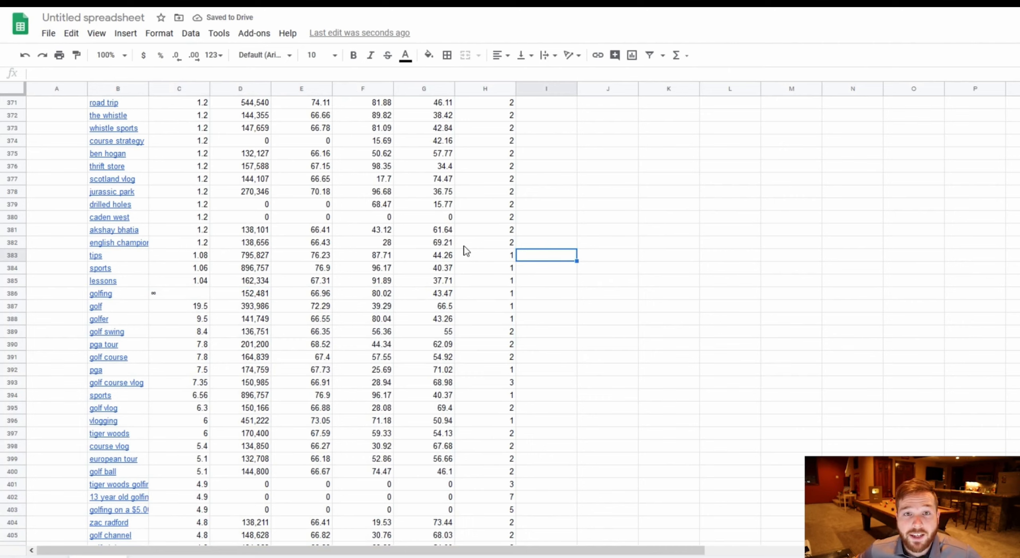
scroll(464, 257, "up", 3)
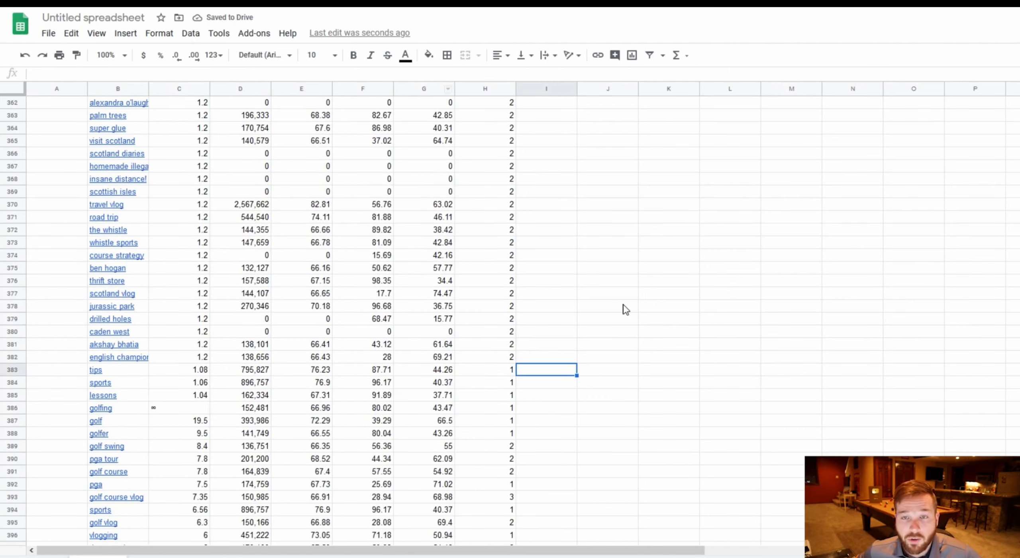
scroll(624, 308, "down", 9)
scroll(625, 310, "down", 20)
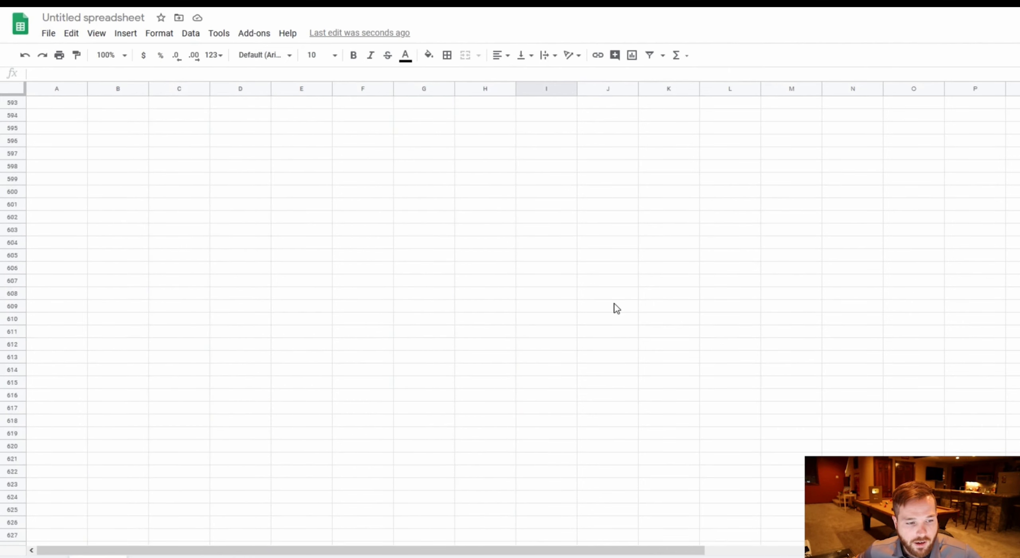
scroll(616, 309, "up", 10)
scroll(613, 308, "down", 2)
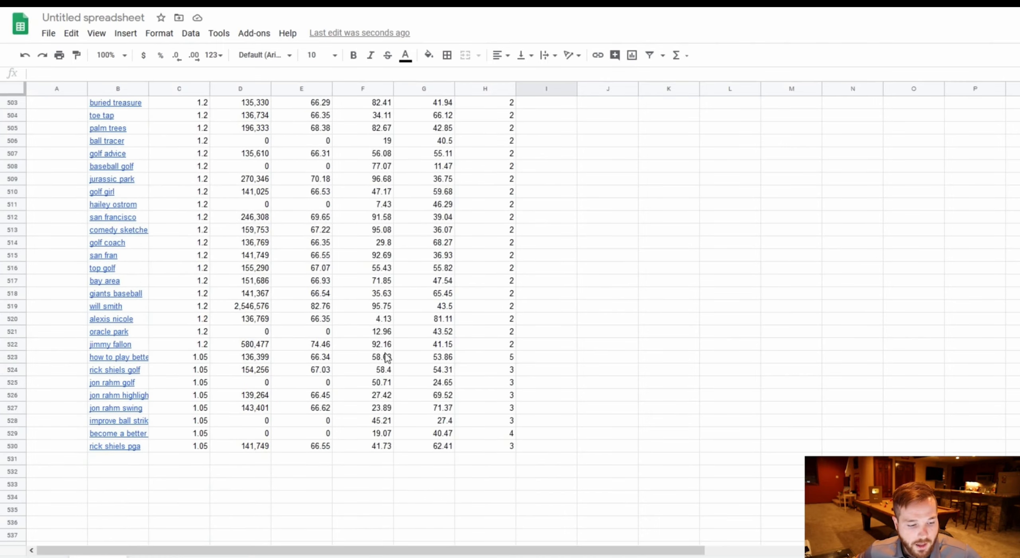
Search vidIQ keyword research for 'golf handicap', the next term in the Notepad list.
left_click(40, 459)
key("alt+Tab")
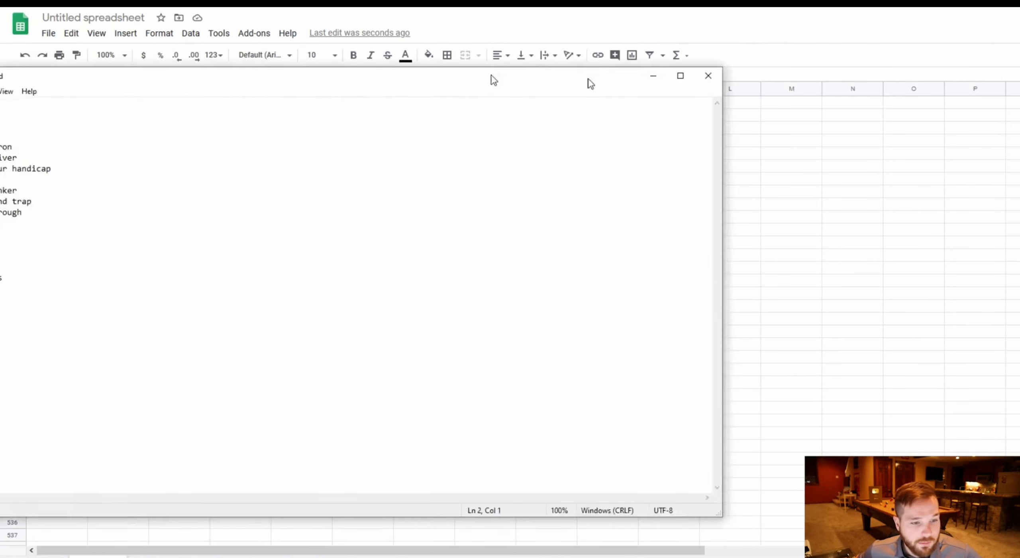
left_click_drag(207, 131, 134, 121)
left_click(146, 131)
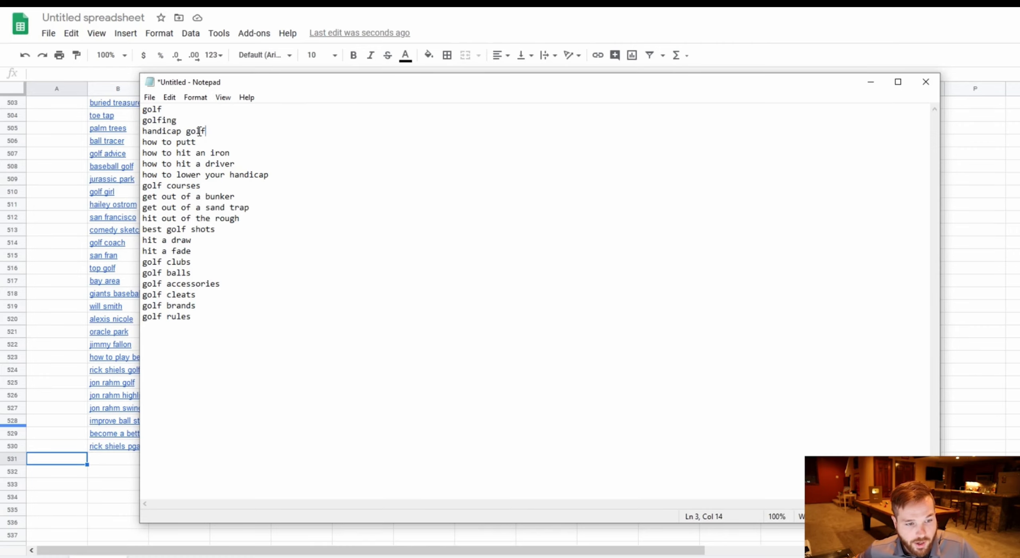
left_click_drag(203, 131, 147, 131)
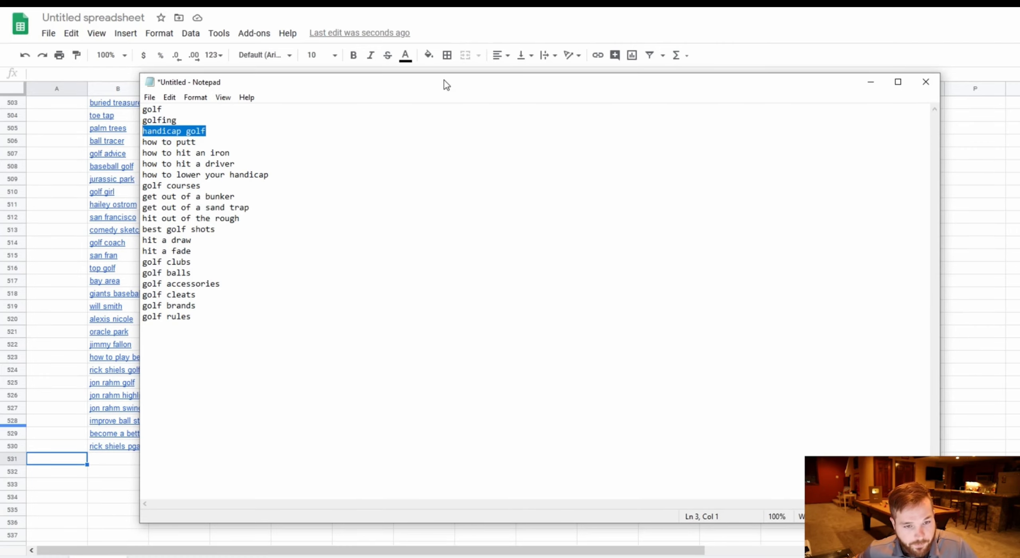
key("alt+Tab")
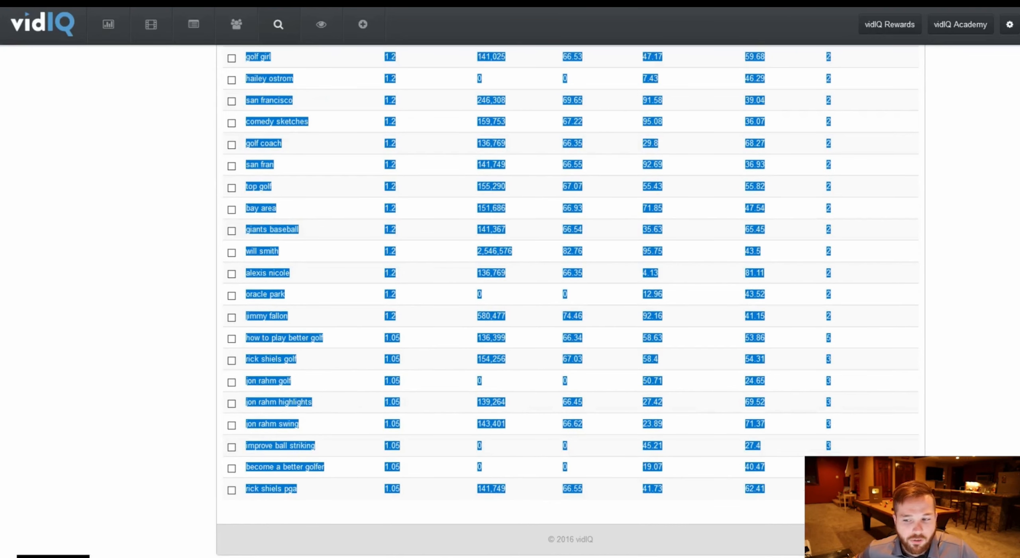
scroll(570, 278, "up", 10)
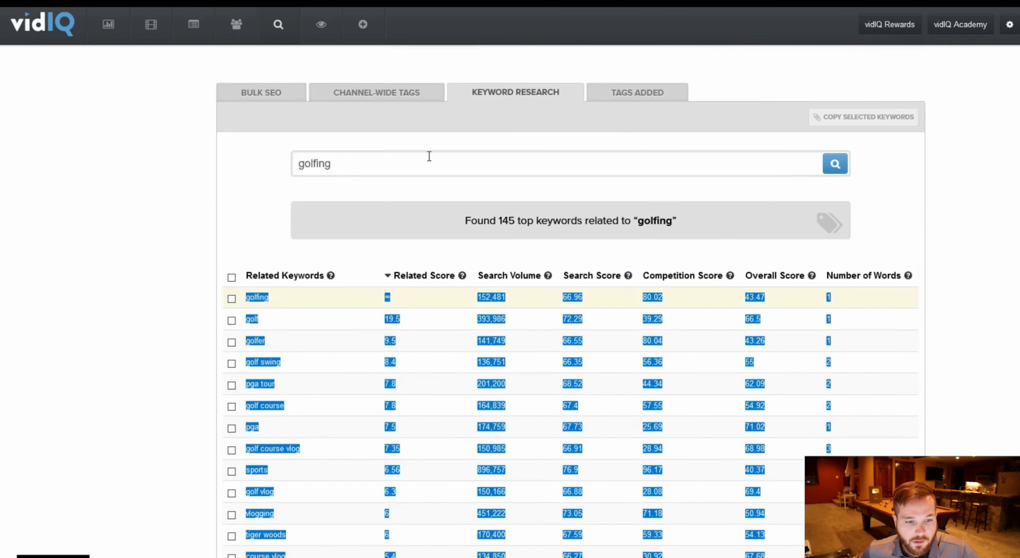
mouse_move(324, 164)
left_mouse_down()
mouse_move(333, 170)
mouse_move(318, 170)
left_mouse_up()
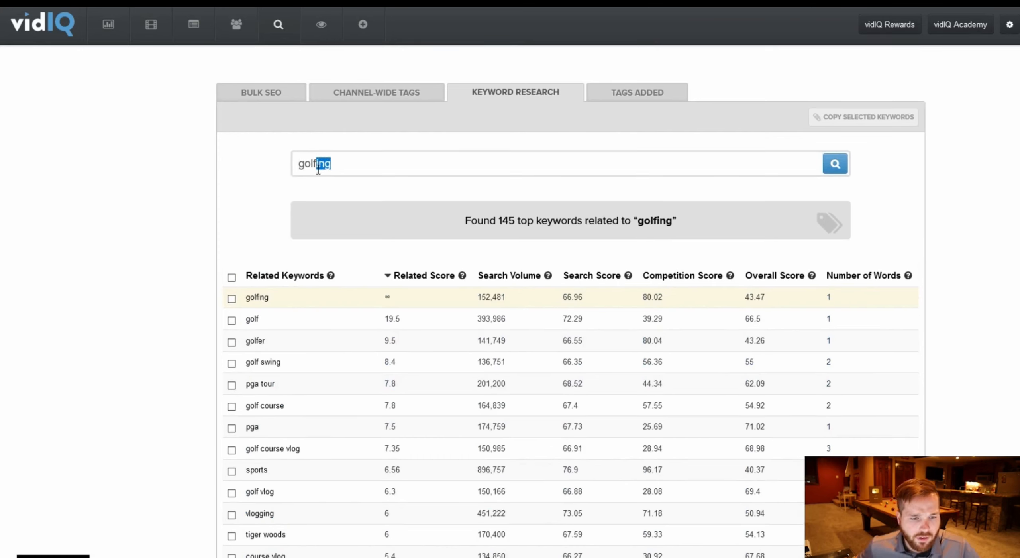
type("handicap")
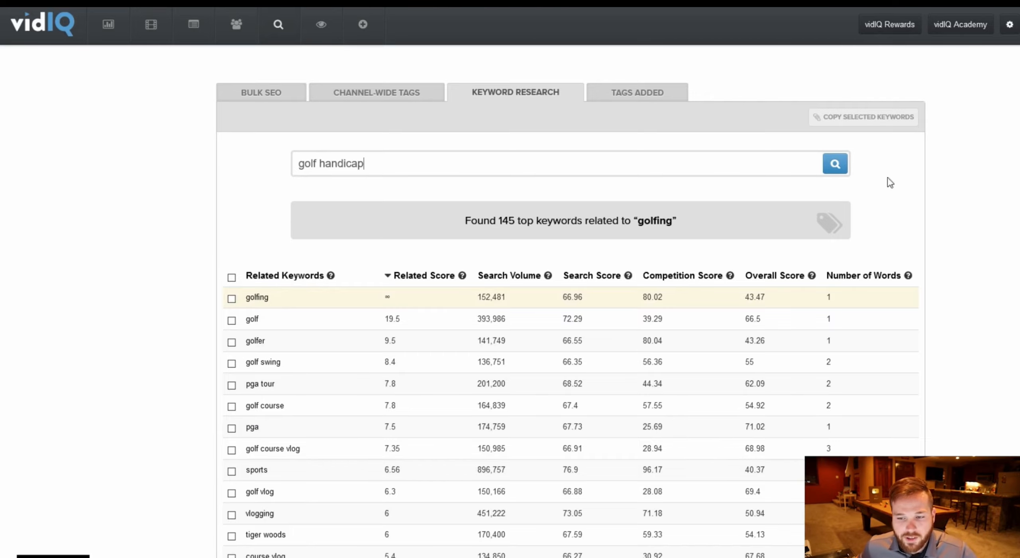
left_click(836, 170)
Select and copy the whole 'golf handicap' related-keywords results table.
scroll(198, 108, "down", 5)
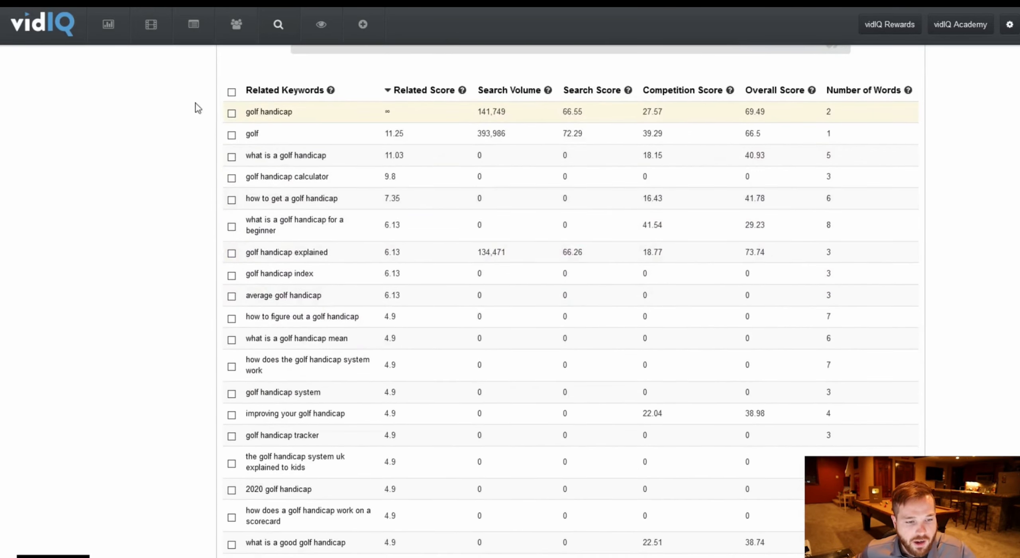
left_click_drag(258, 114, 997, 157)
scroll(997, 168, "down", 10)
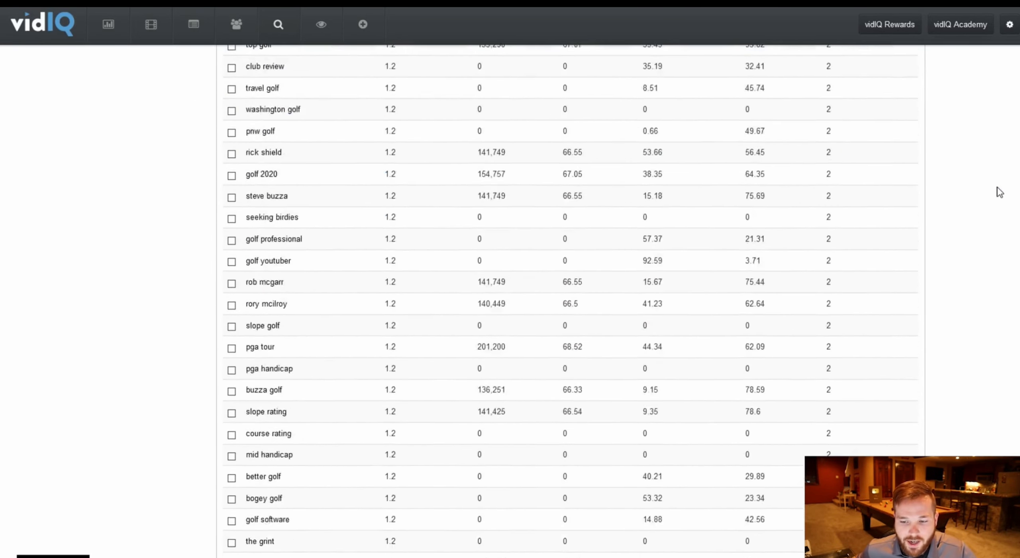
scroll(997, 191, "down", 7)
left_click_drag(998, 191, 988, 494)
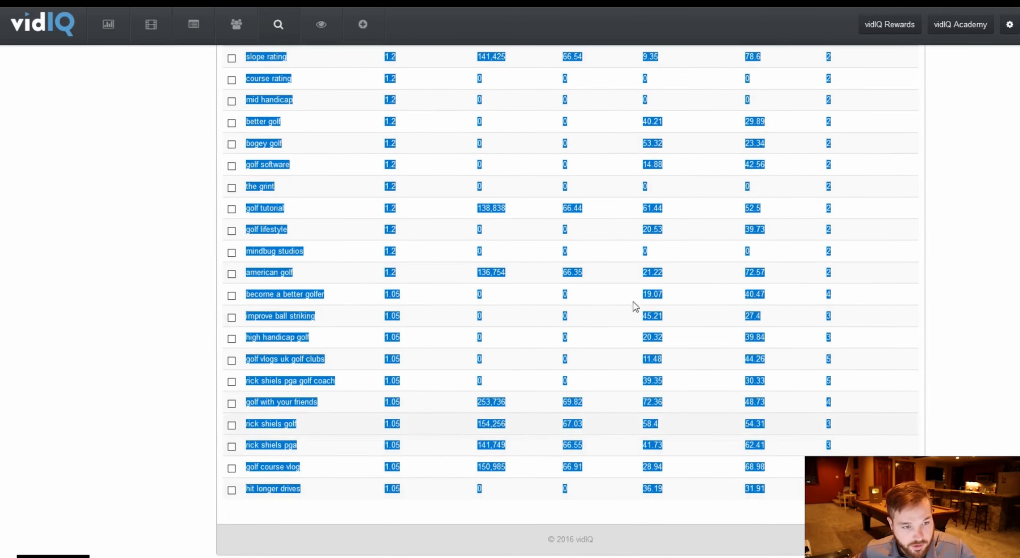
Paste the 'golf handicap' keyword table below the existing data, starting at cell A531.
left_click(176, 2)
left_click(195, 2)
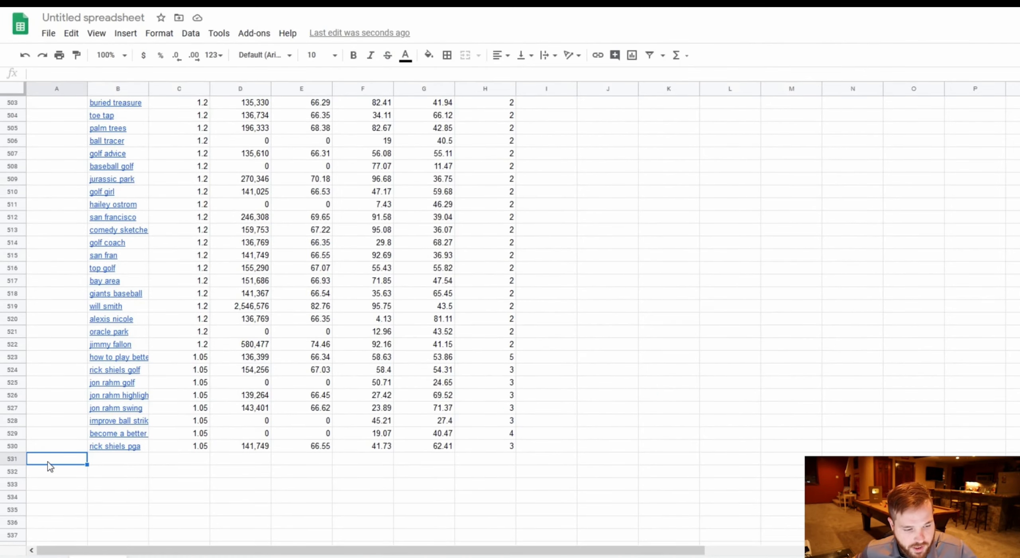
key("ctrl+v")
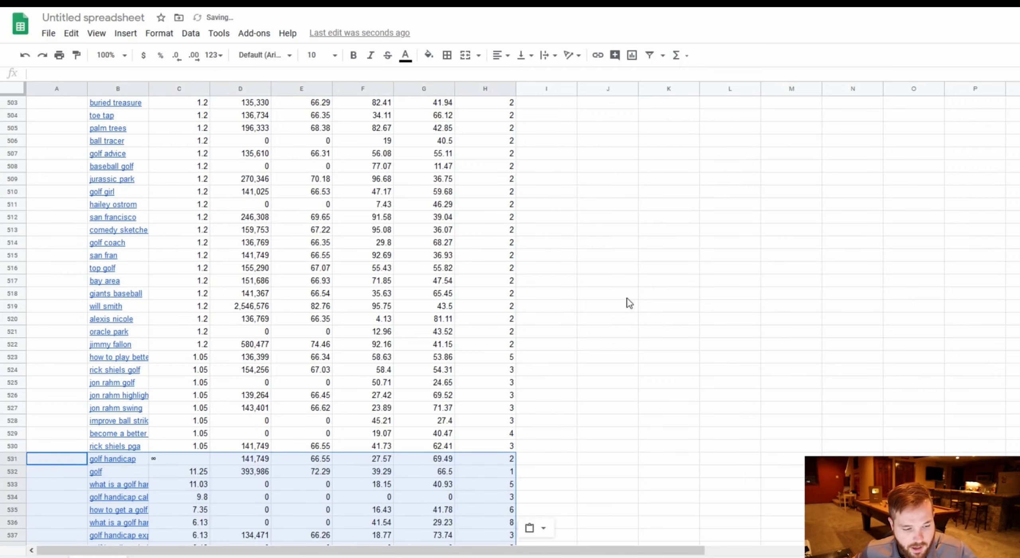
scroll(629, 303, "down", 20)
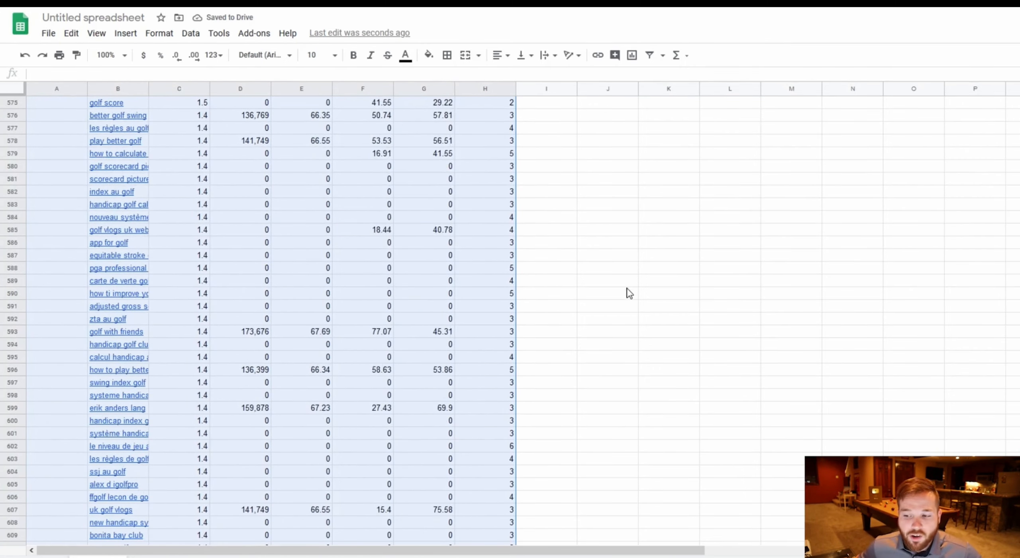
scroll(629, 293, "down", 11)
Scroll through the full combined keyword list in the spreadsheet to review it.
left_click_drag(888, 3, 907, 30)
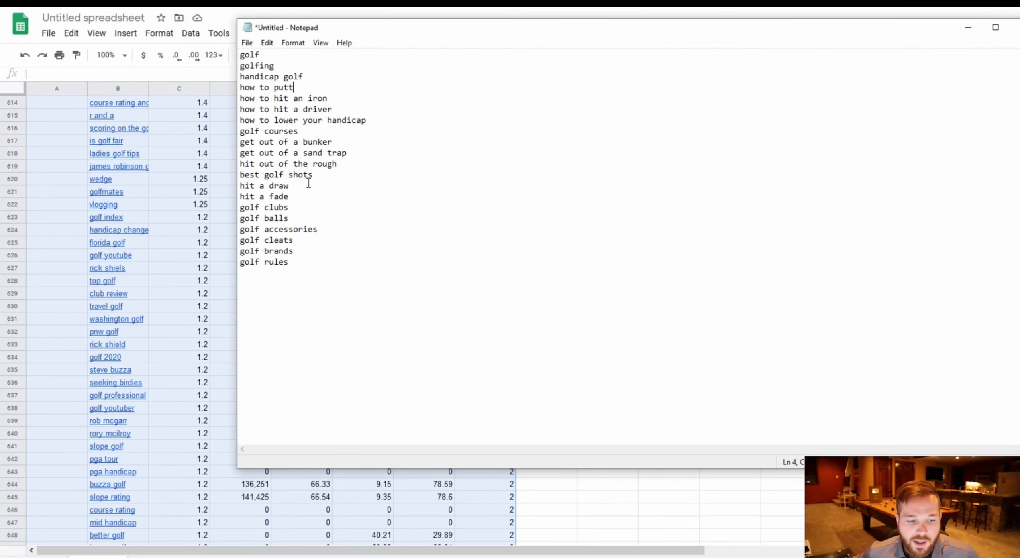
left_click_drag(473, 31, 401, 58)
left_click_drag(289, 287, 154, 74)
left_click(456, 234)
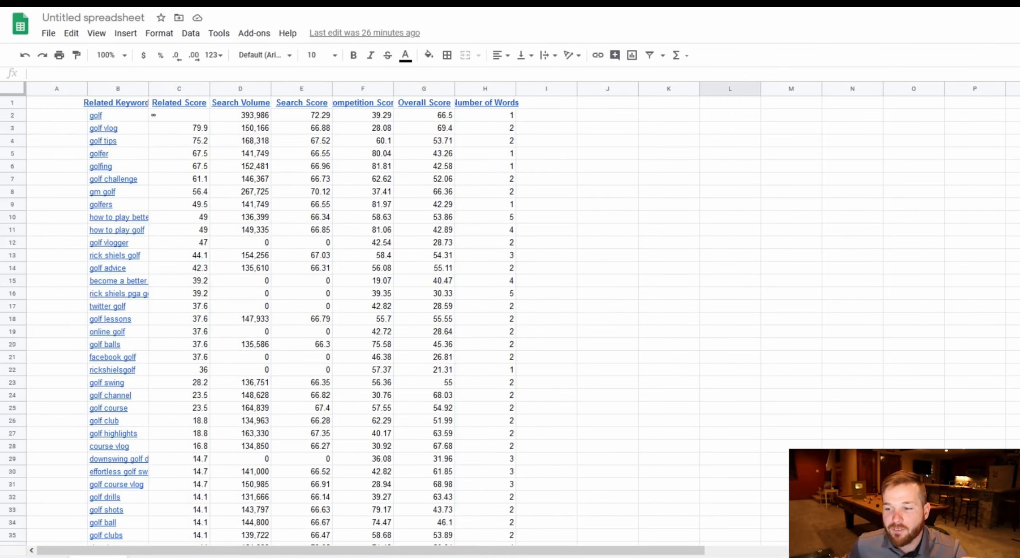
scroll(271, 319, "down", 20)
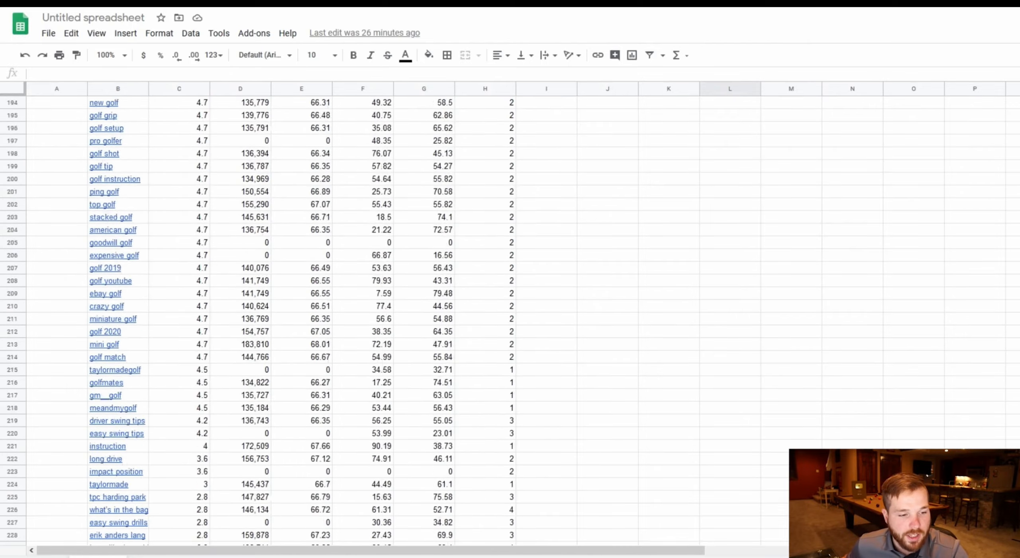
scroll(271, 318, "down", 20)
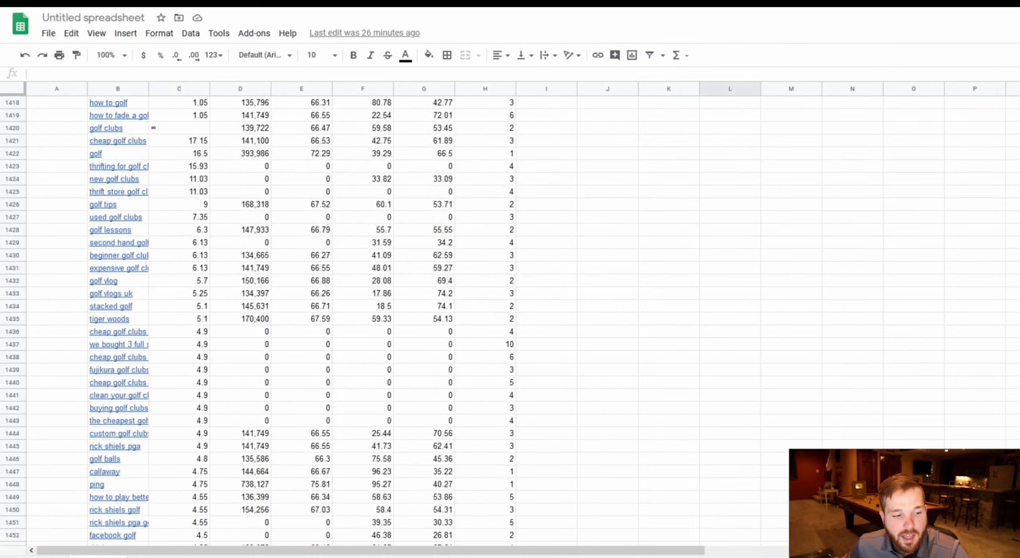
scroll(271, 319, "down", 20)
scroll(271, 319, "up", 20)
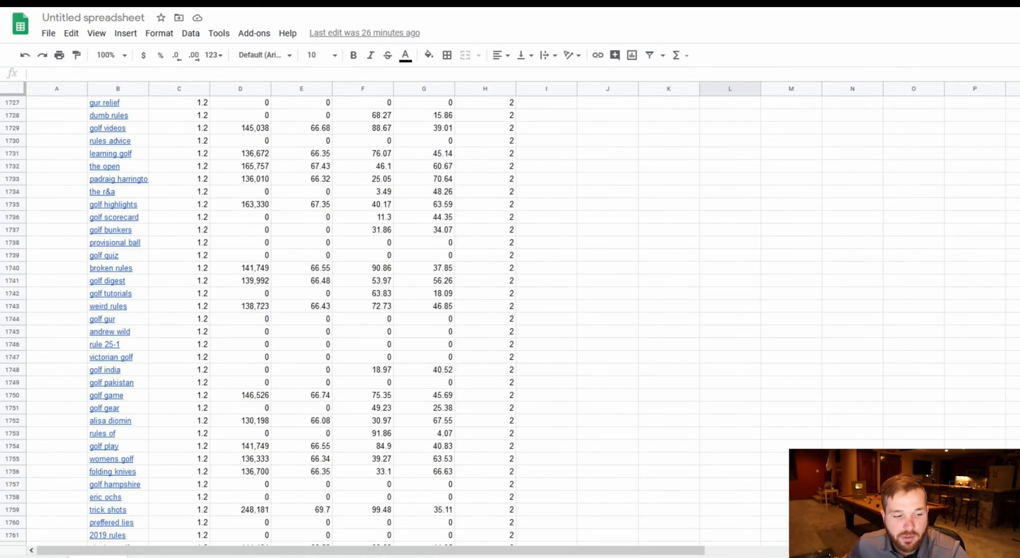
scroll(271, 319, "down", 10)
scroll(271, 318, "up", 20)
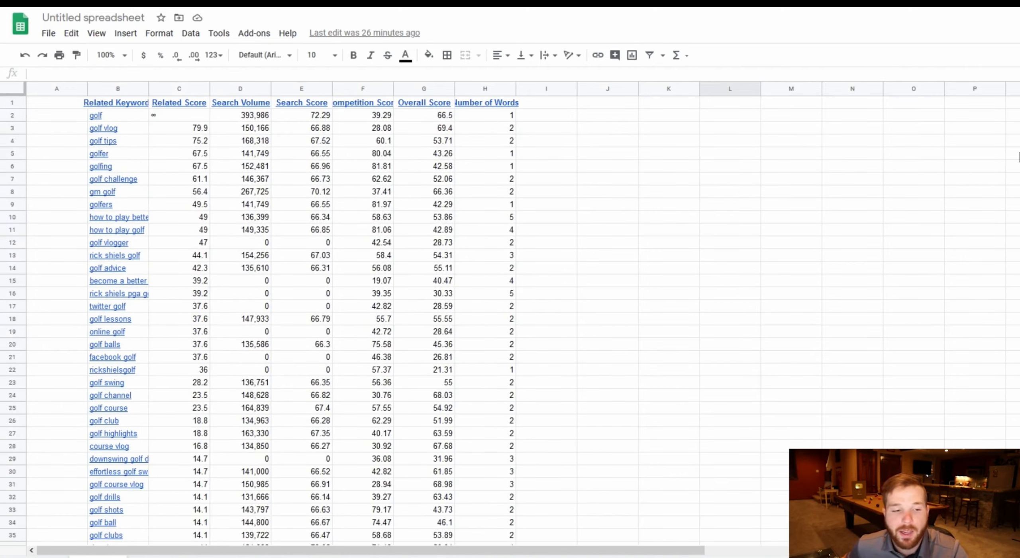
Delete the empty column A so the keyword list starts in the first column.
left_click(684, 210)
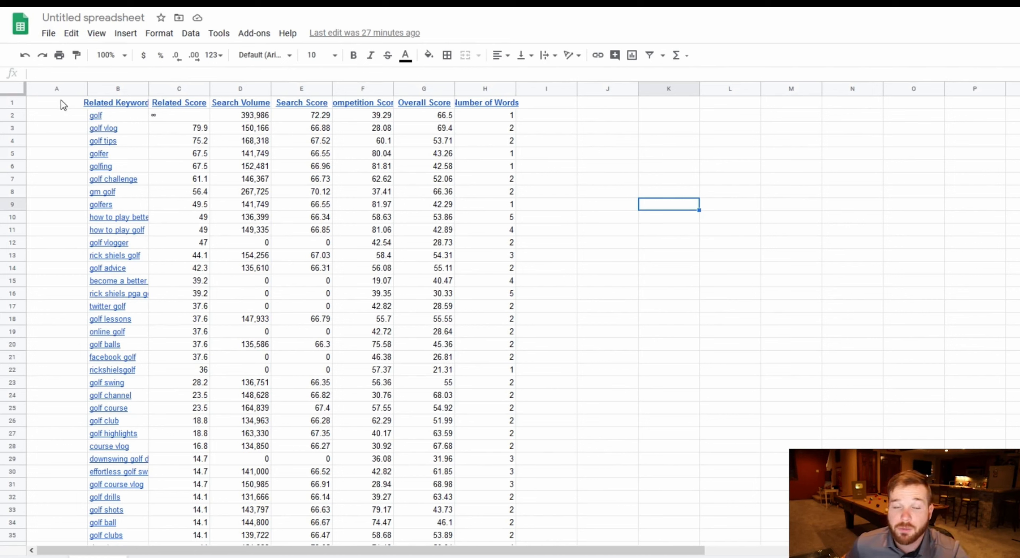
left_click(60, 88)
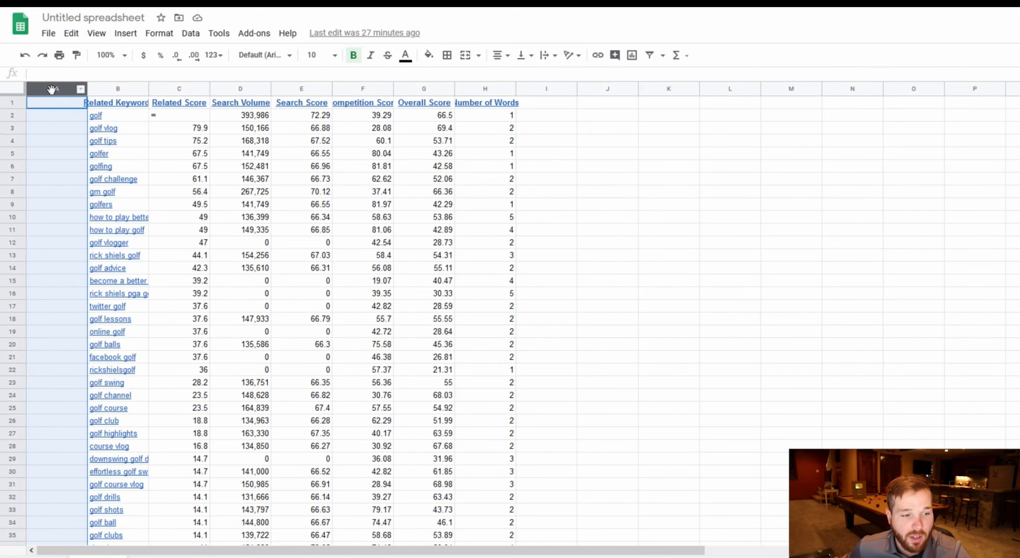
right_click(52, 90)
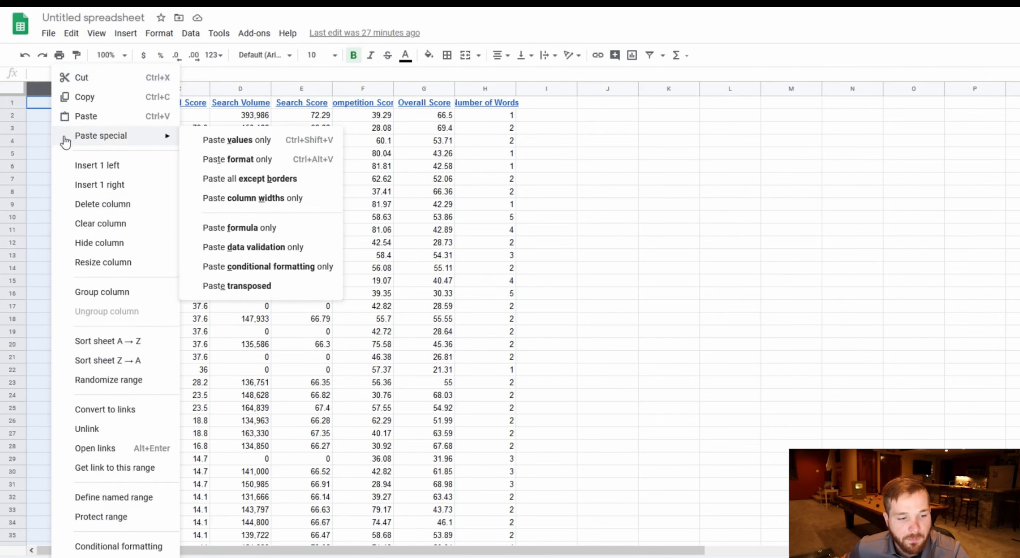
left_click(84, 211)
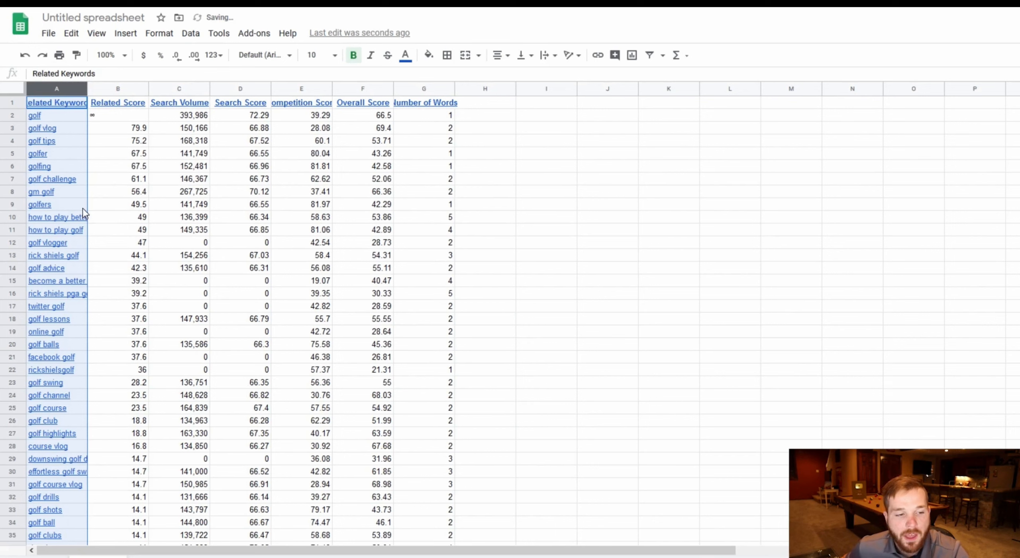
left_click(643, 233)
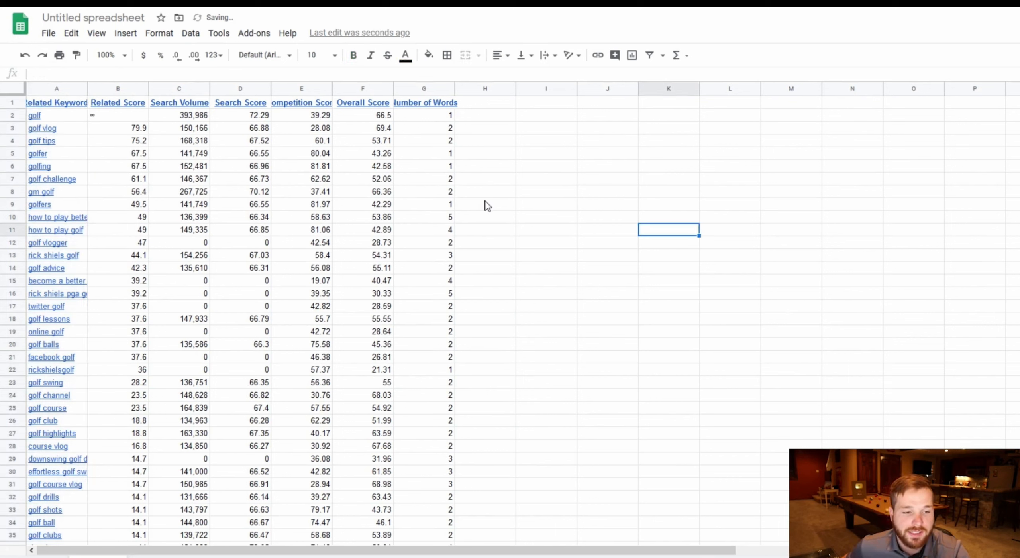
Delete the Related Score and Search Score columns from the sheet.
left_click(114, 90)
right_click(113, 89)
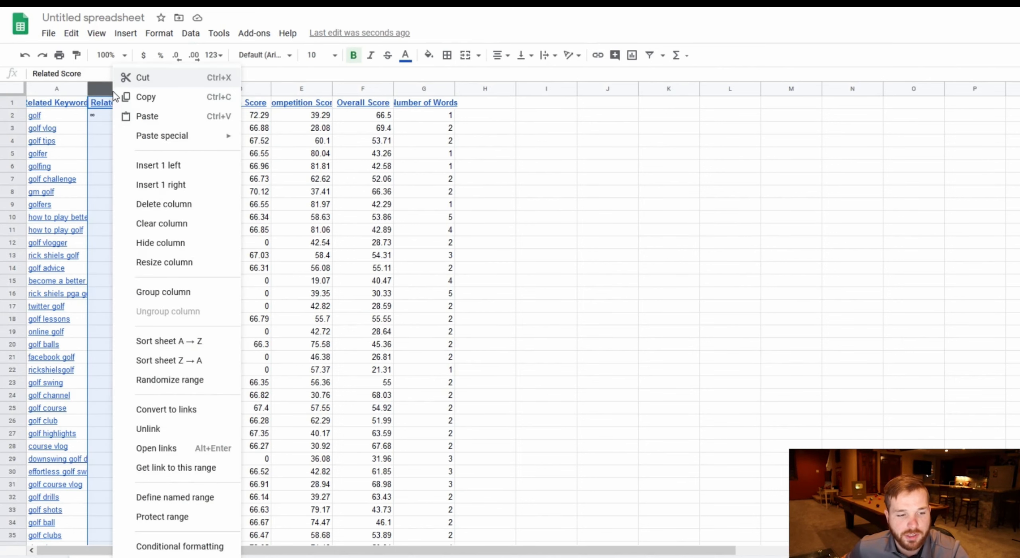
left_click(190, 213)
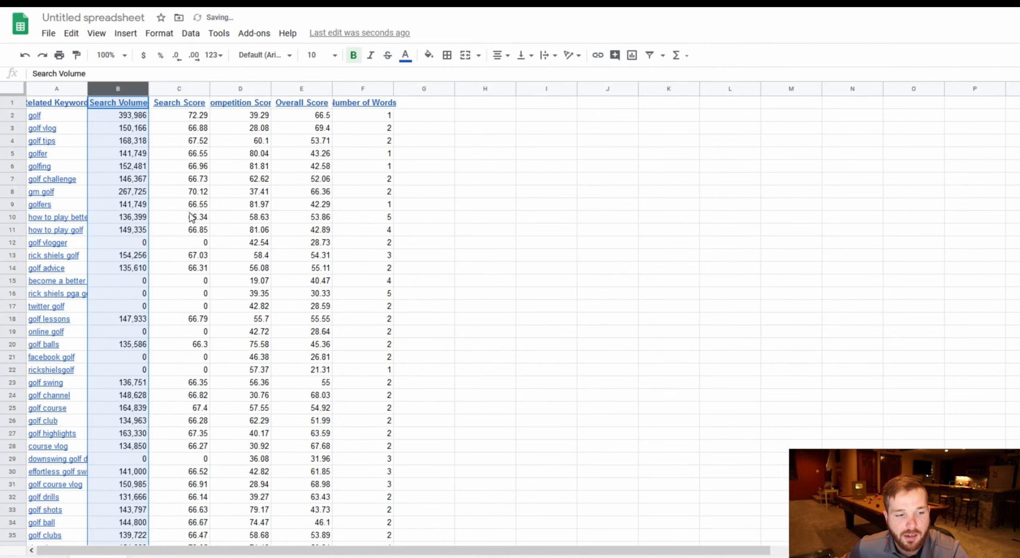
left_click(183, 90)
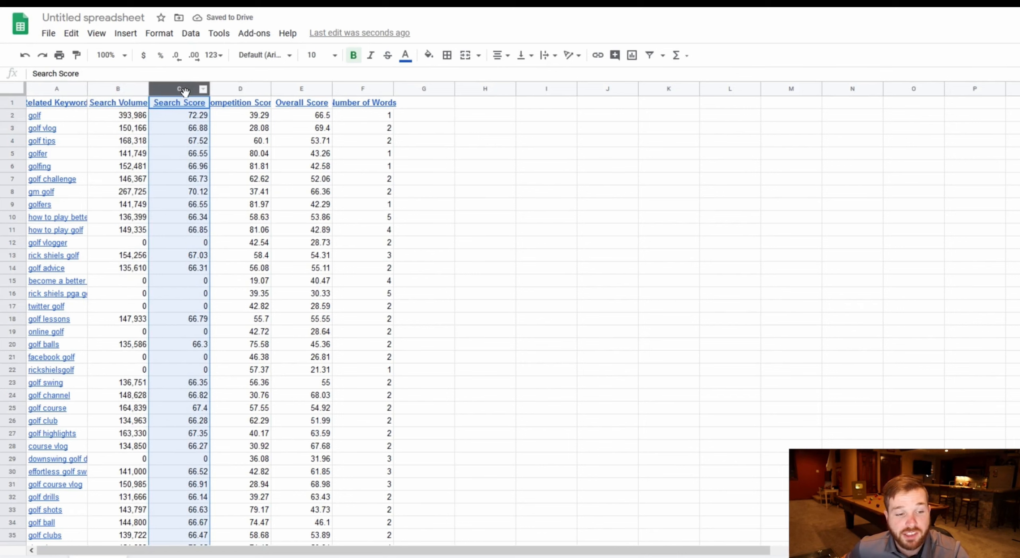
right_click(186, 92)
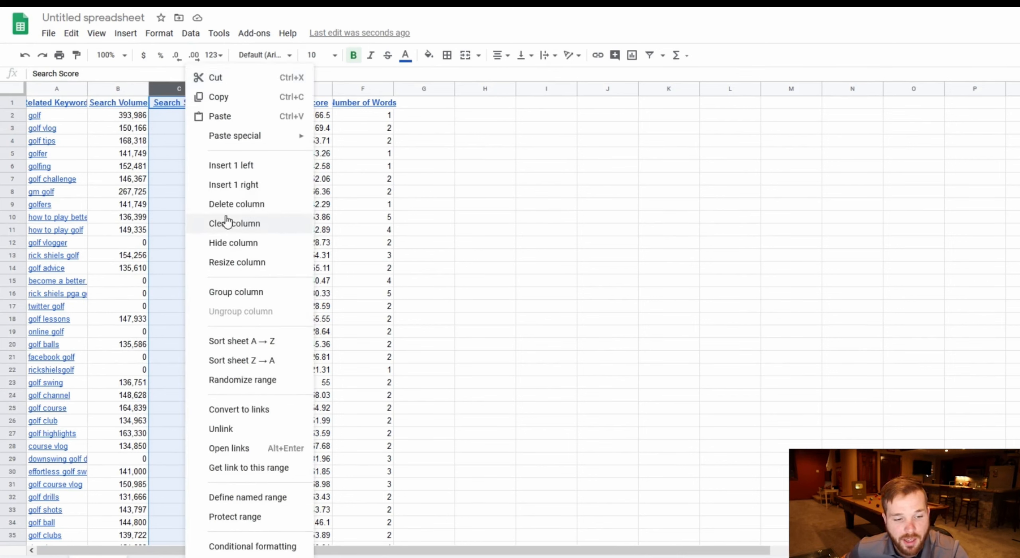
left_click(238, 205)
left_click(457, 141)
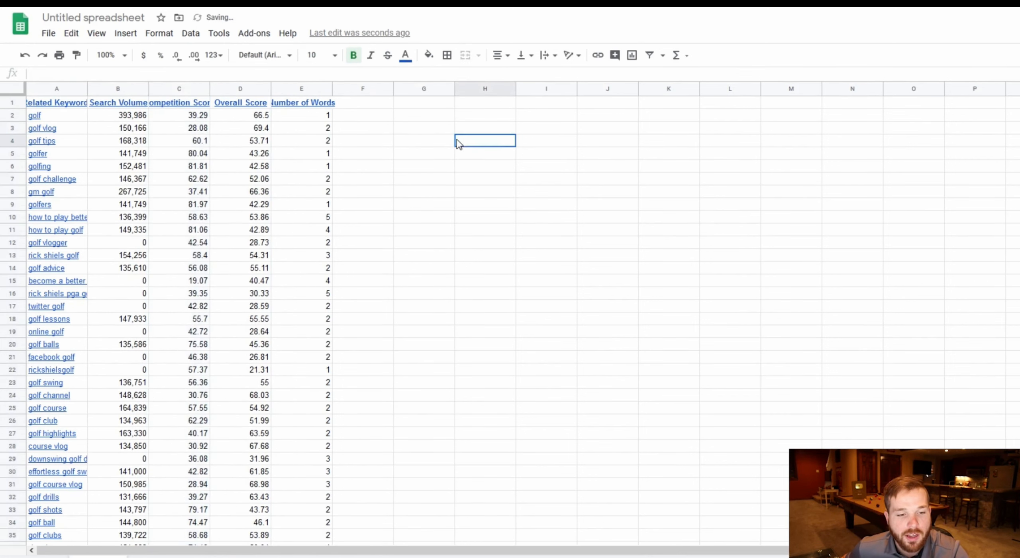
Delete the Number of Words column and dismiss the error dialog that follows.
left_click(300, 88)
right_click(301, 88)
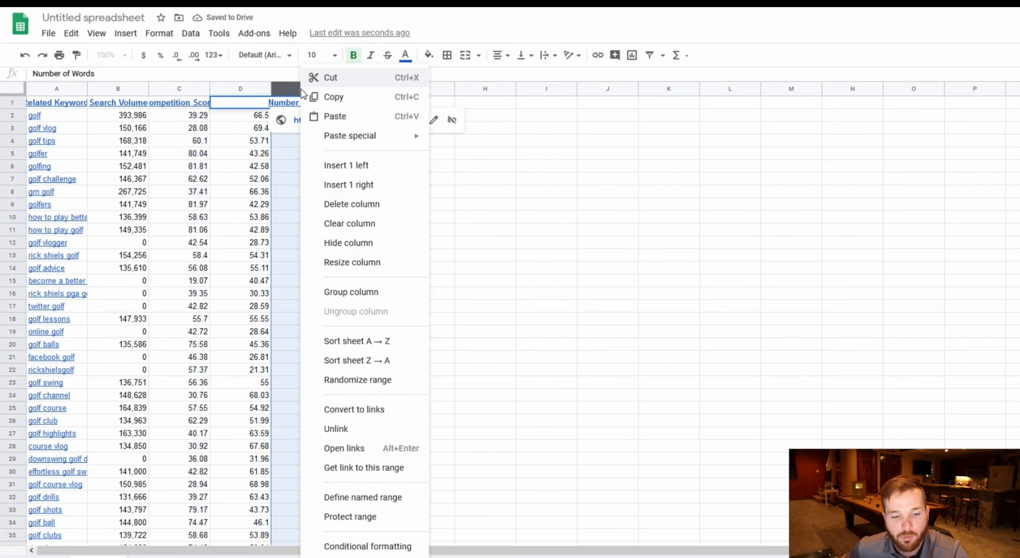
left_click(351, 204)
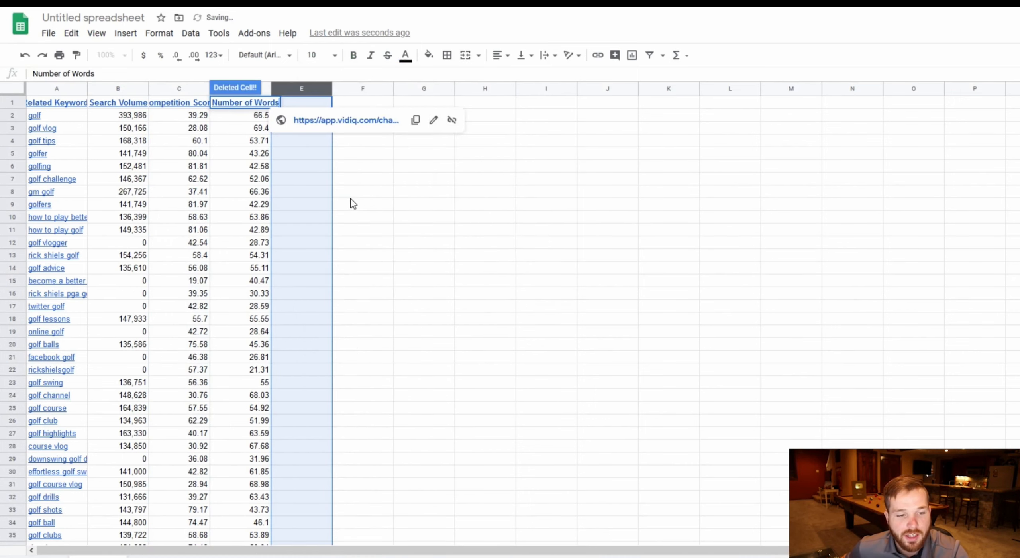
left_click(535, 219)
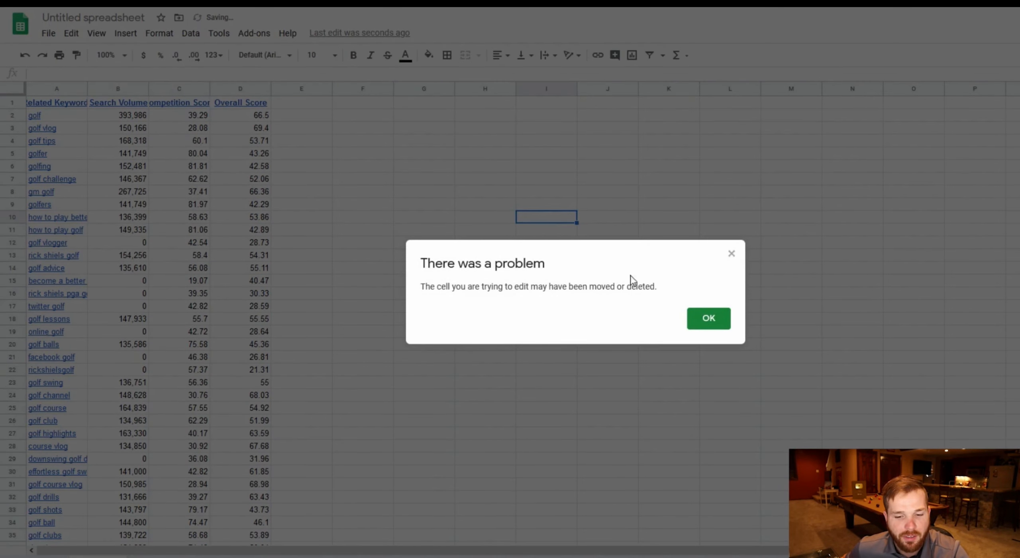
left_click(708, 318)
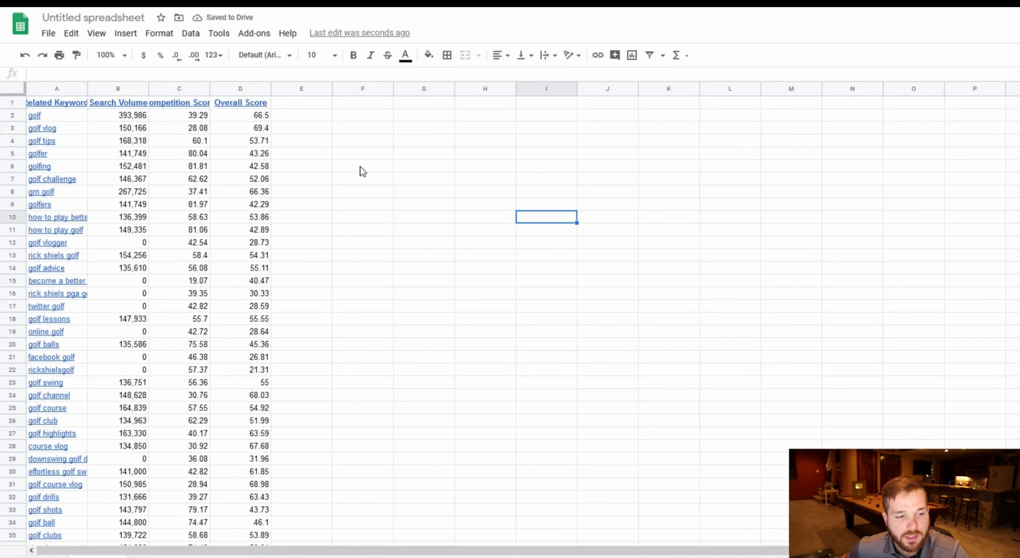
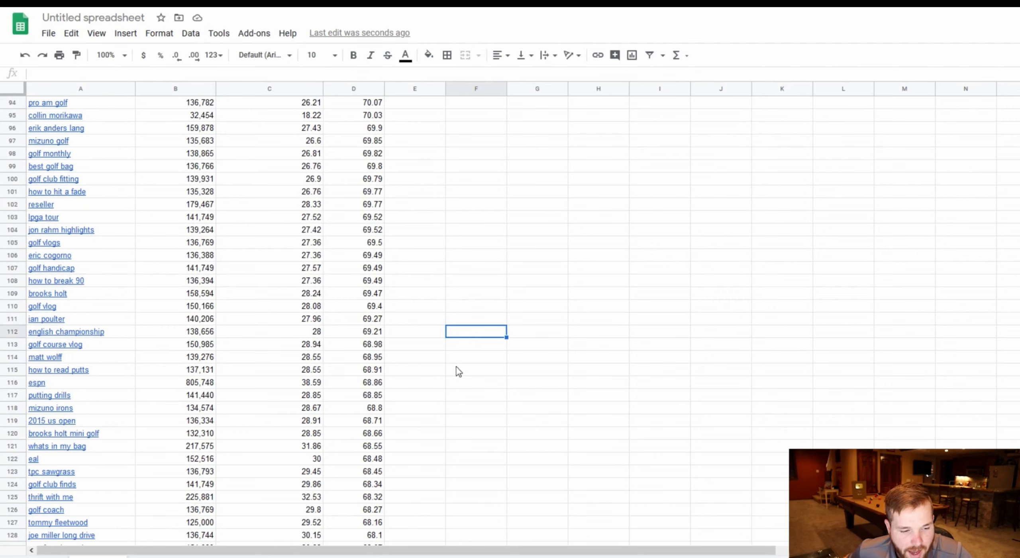
Enter the note "playlist/video idea" in the Notes column beside "how to read putts".
left_click(459, 370)
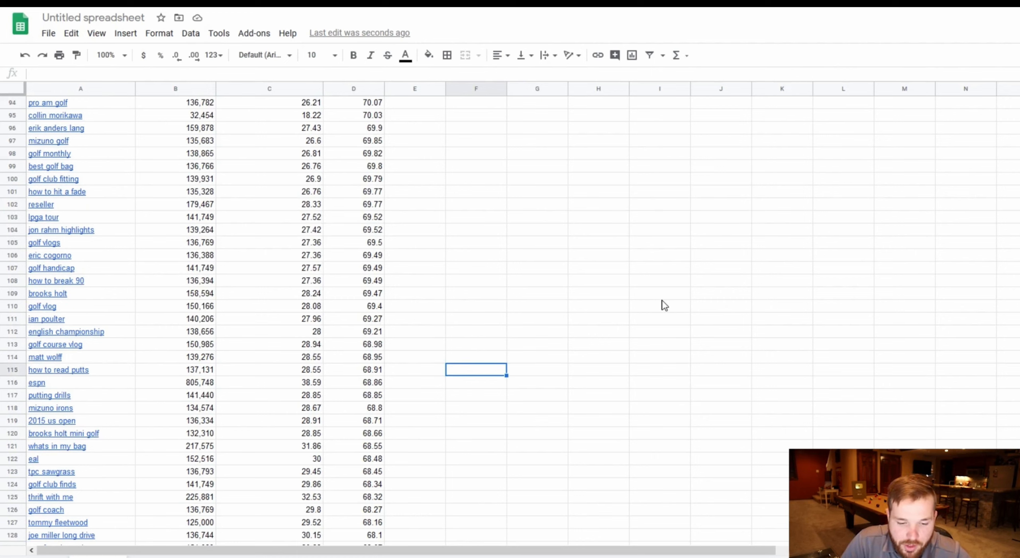
type("playlist")
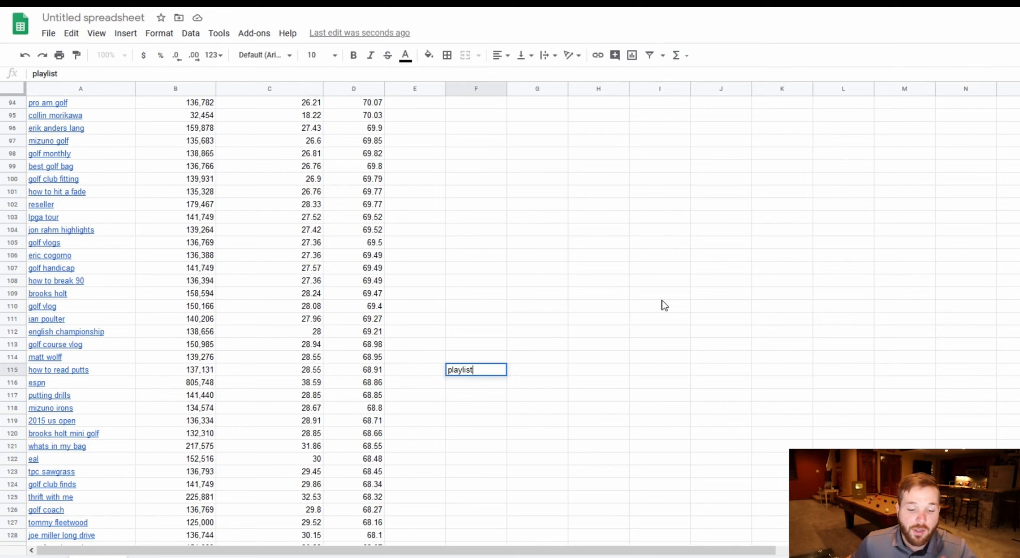
left_click(664, 305)
left_click(494, 370)
double_click(481, 369)
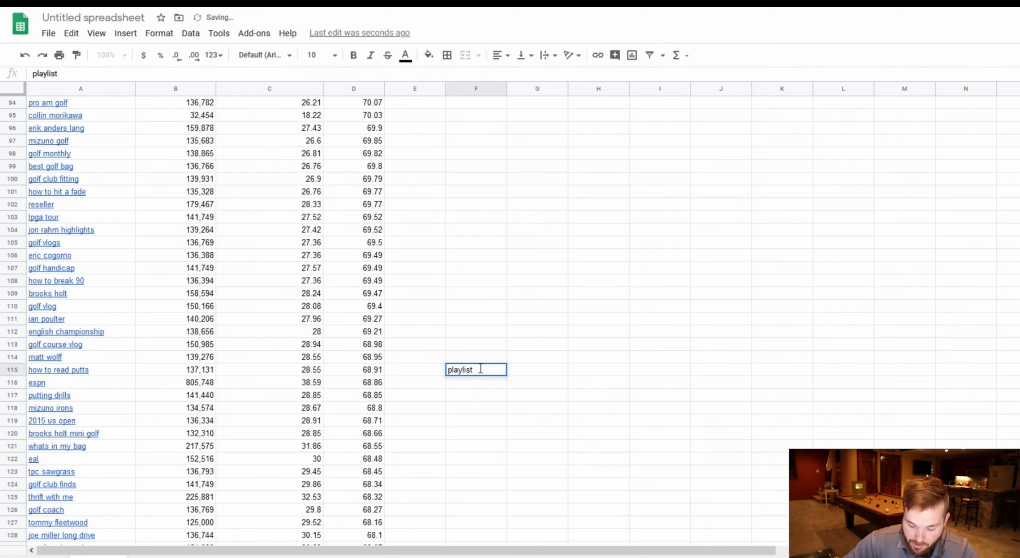
type("/video idea")
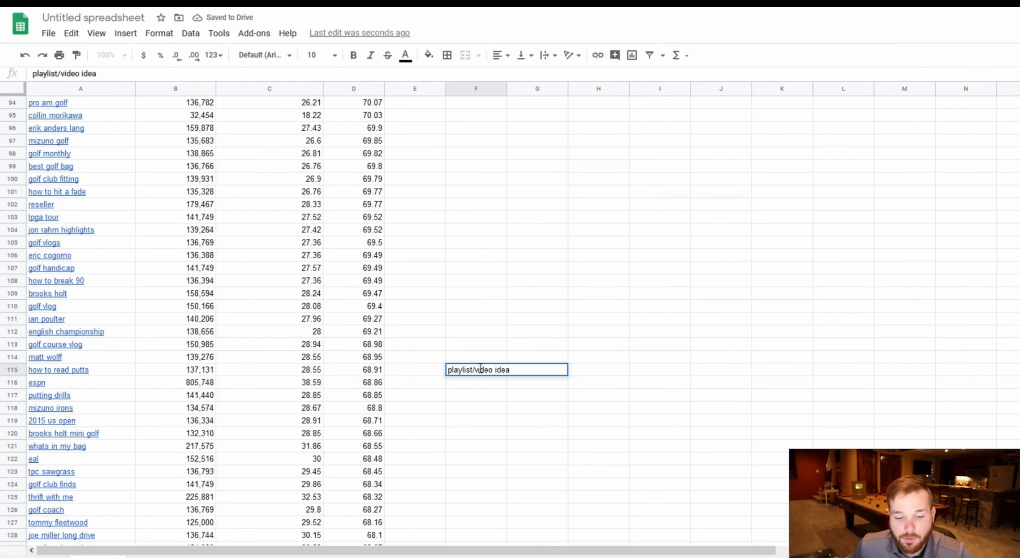
left_click(590, 136)
Mark the "golf driver drills" keyword with an x in the Notes column.
scroll(483, 360, "down", 2)
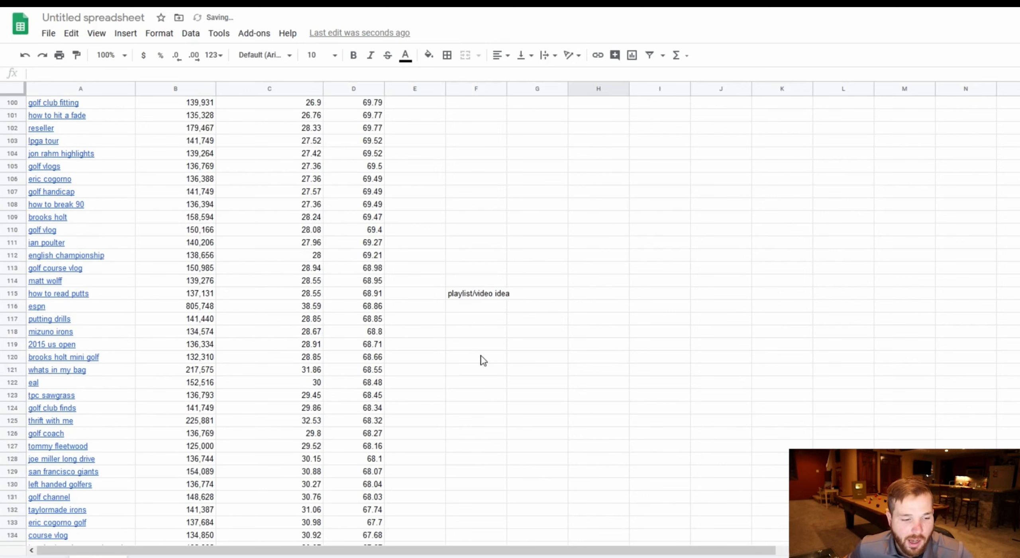
scroll(455, 346, "down", 1)
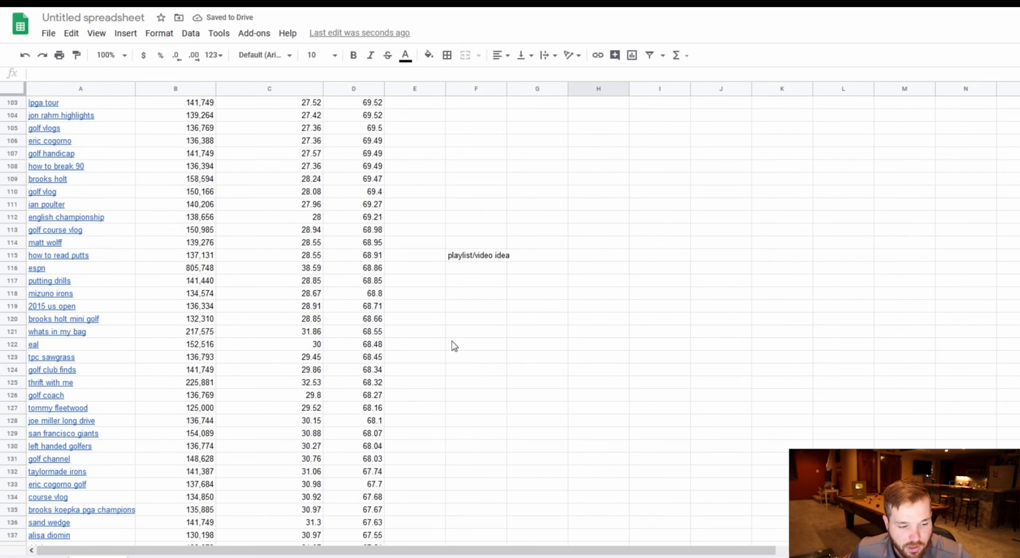
scroll(455, 346, "down", 1)
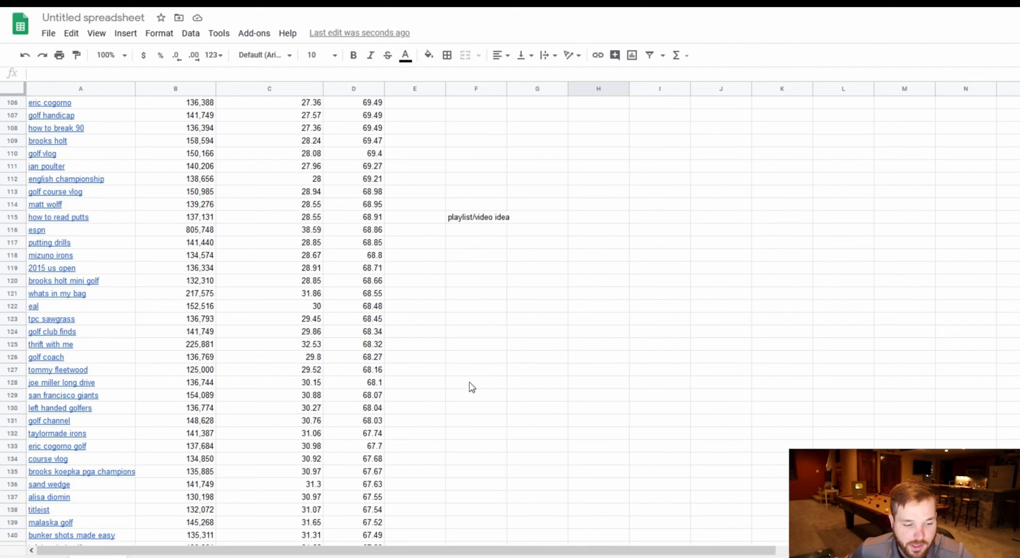
scroll(480, 389, "down", 9)
left_click(479, 390)
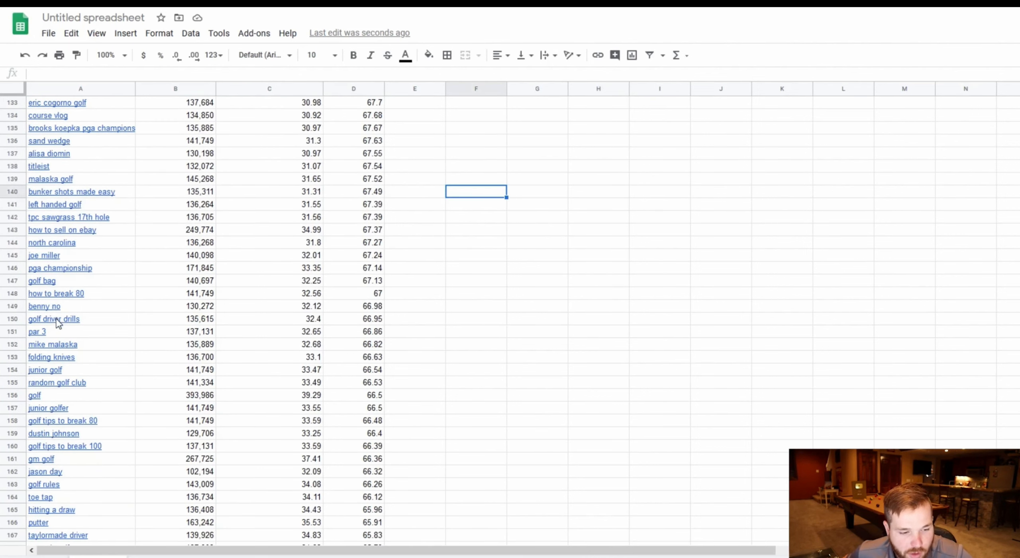
left_click(460, 321)
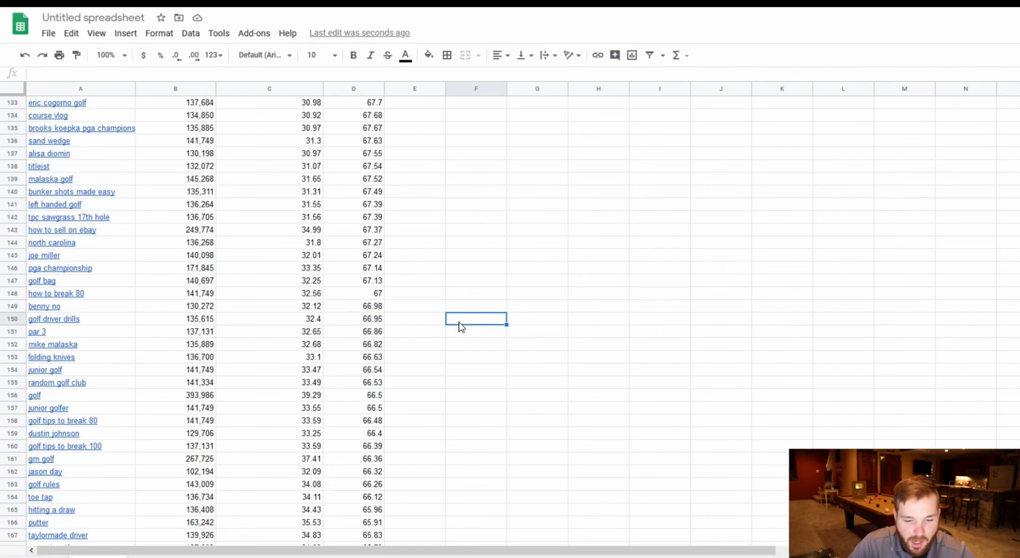
type("x")
left_click(526, 285)
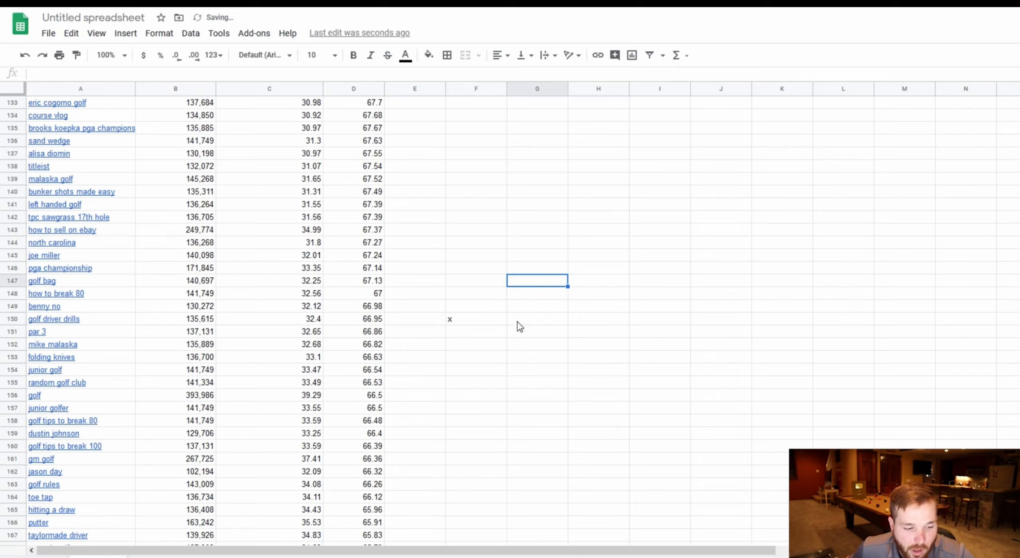
Return to the top of the sheet and inspect the vidIQ link on the first keyword.
scroll(525, 297, "down", 2)
scroll(506, 239, "up", 4)
left_click(503, 234)
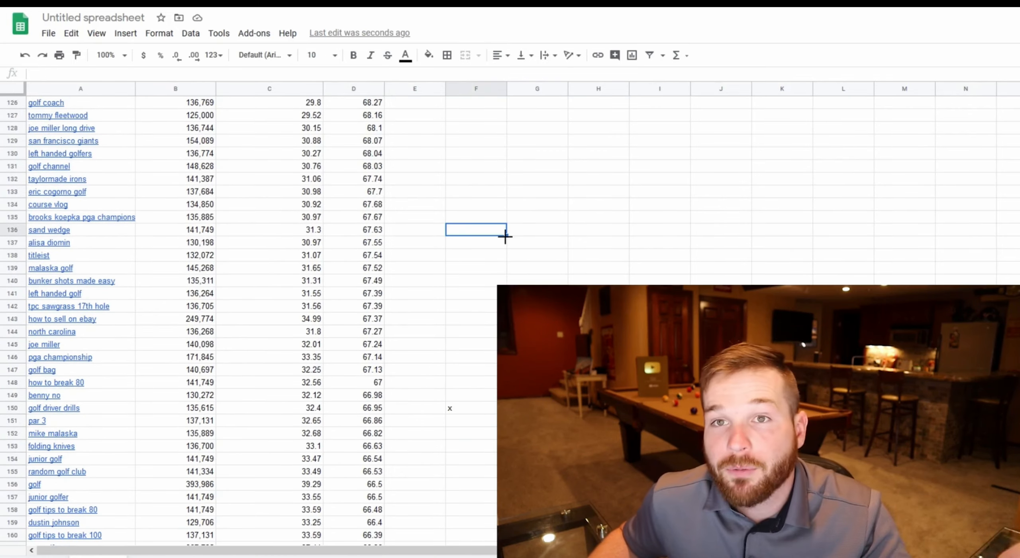
scroll(506, 239, "up", 20)
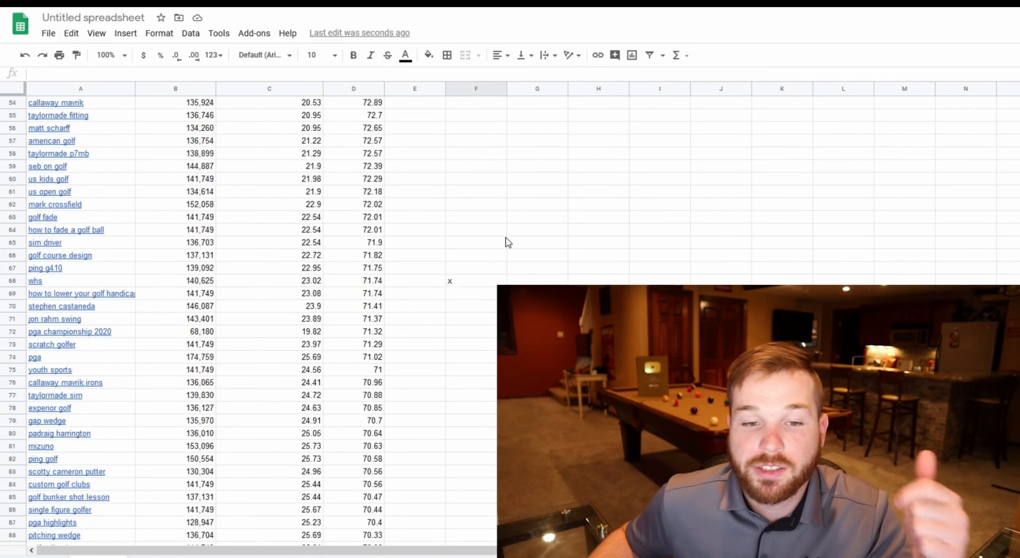
scroll(506, 241, "up", 15)
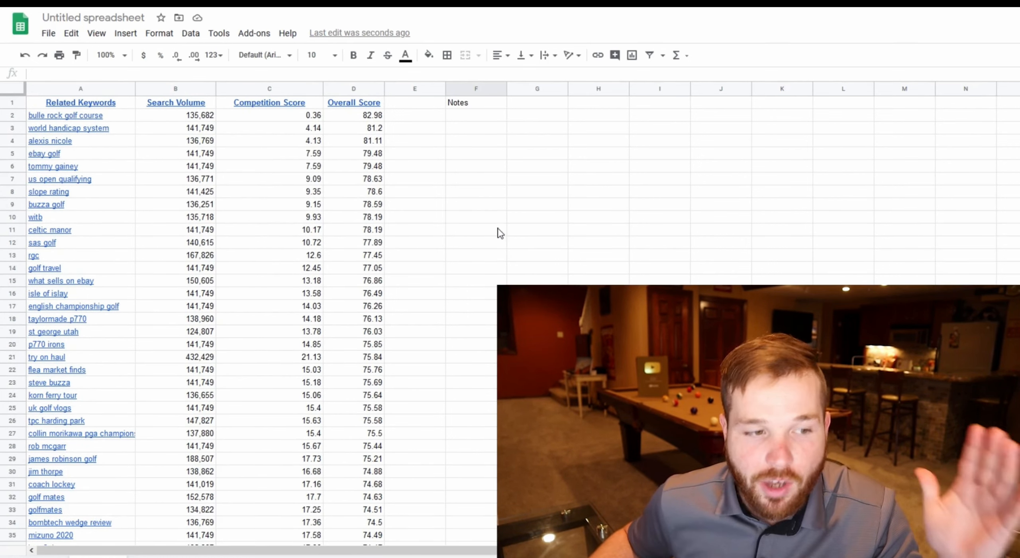
left_click(119, 116)
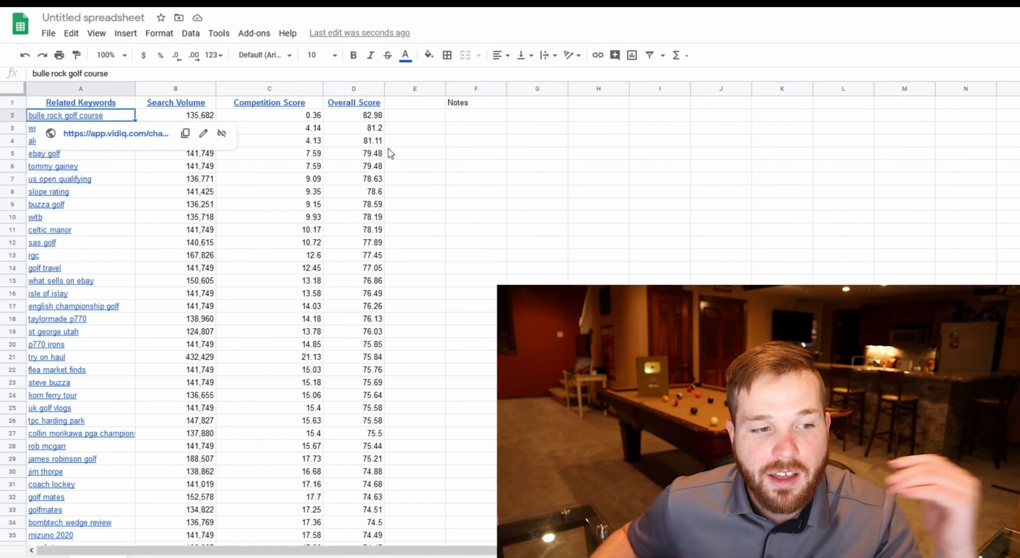
left_click(556, 171)
left_click(97, 118)
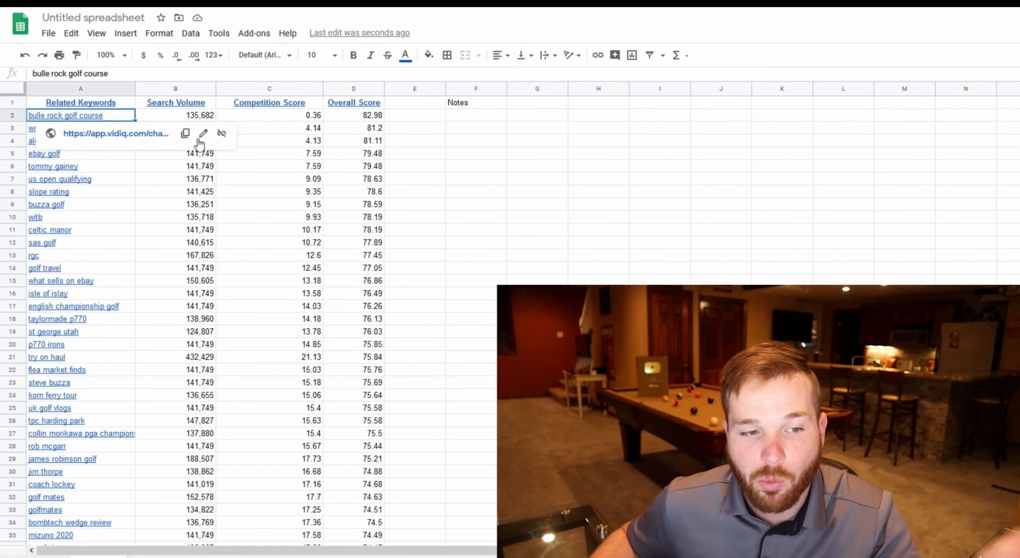
left_click(624, 158)
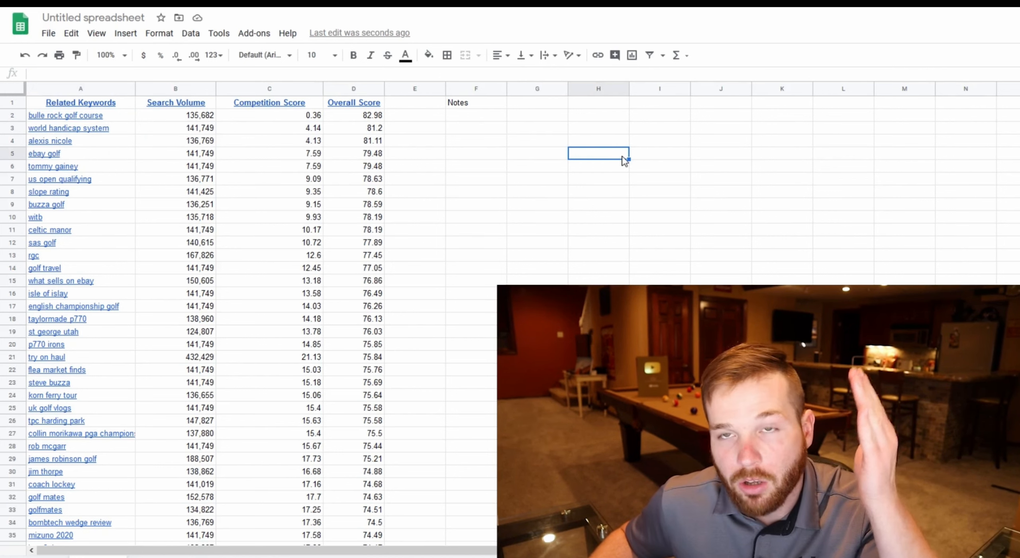
Select rows and Notes cells near the top of the list to review individual keywords.
left_click(355, 116)
left_click(472, 119)
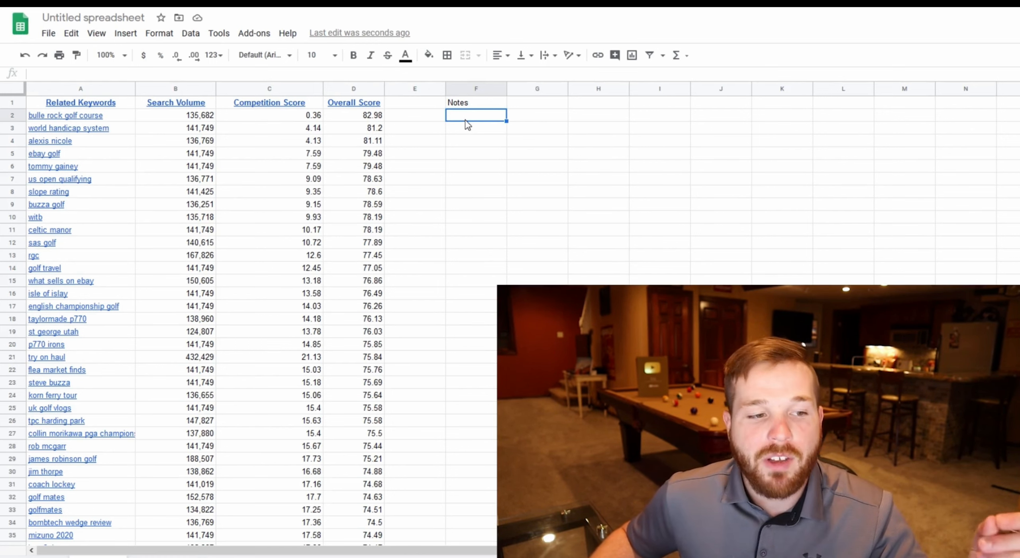
mouse_move(118, 115)
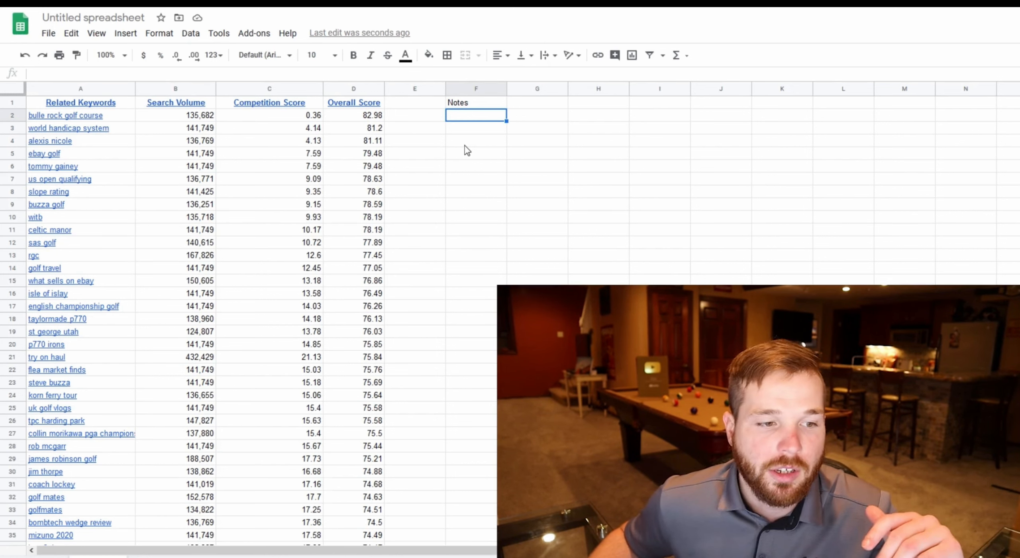
left_click(465, 134)
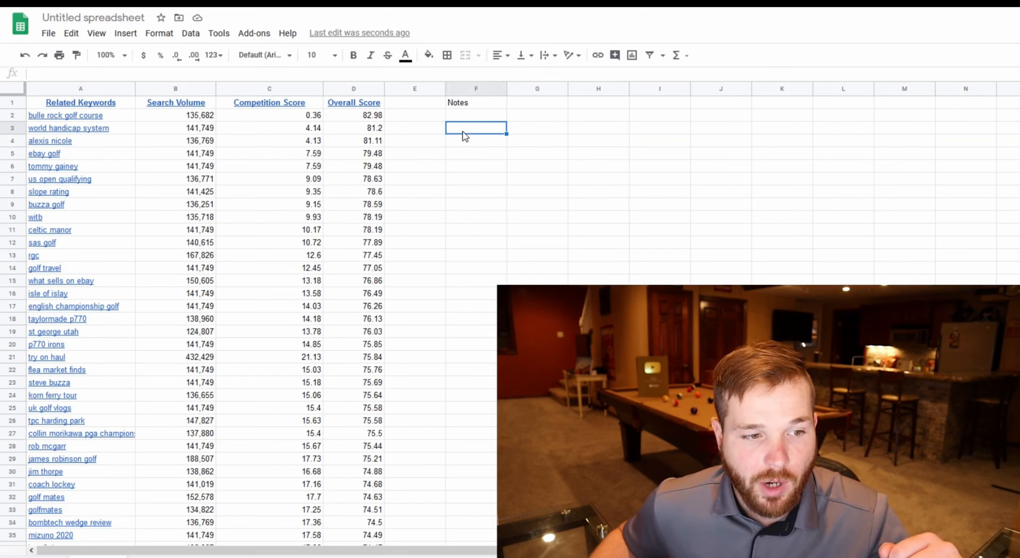
left_click(471, 163)
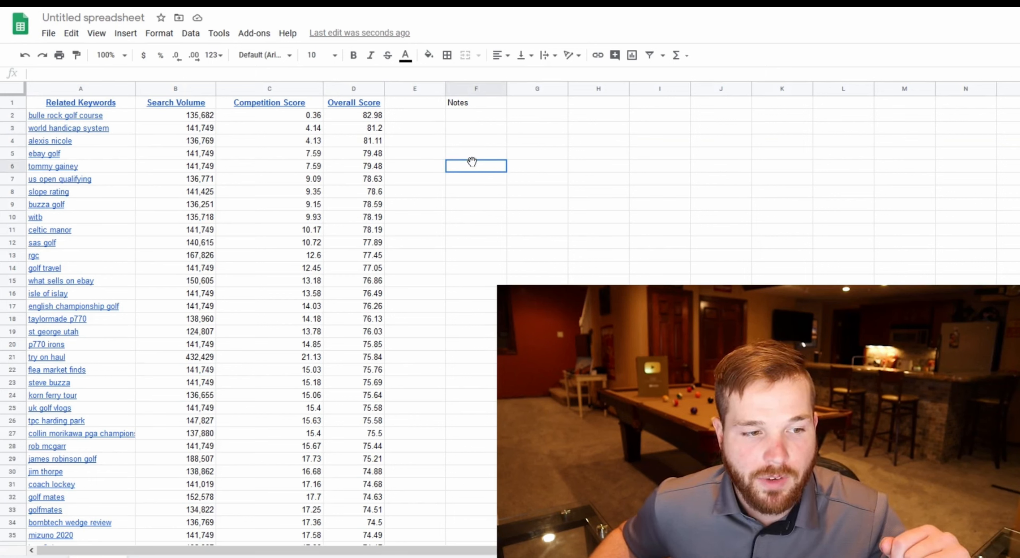
left_click(7, 165)
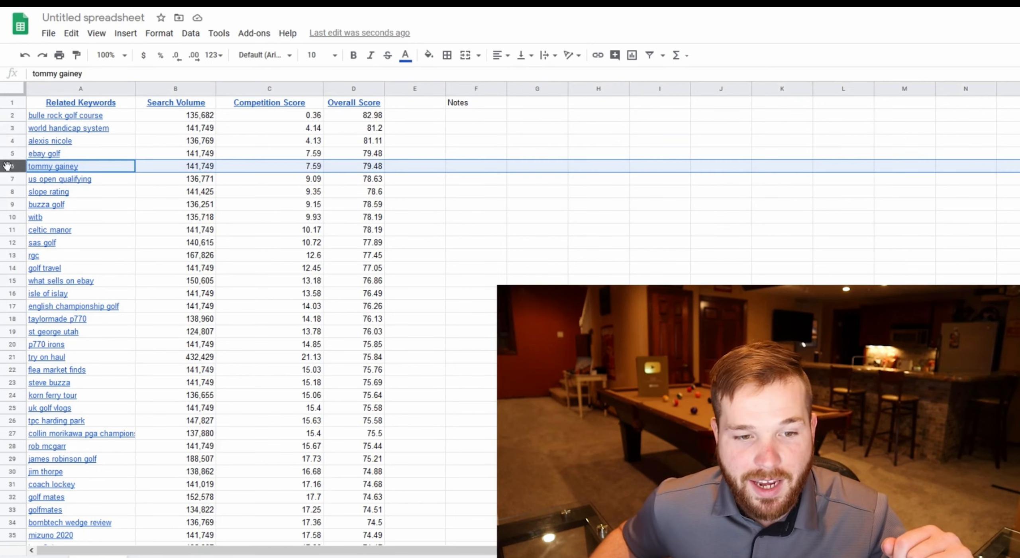
left_click(471, 175)
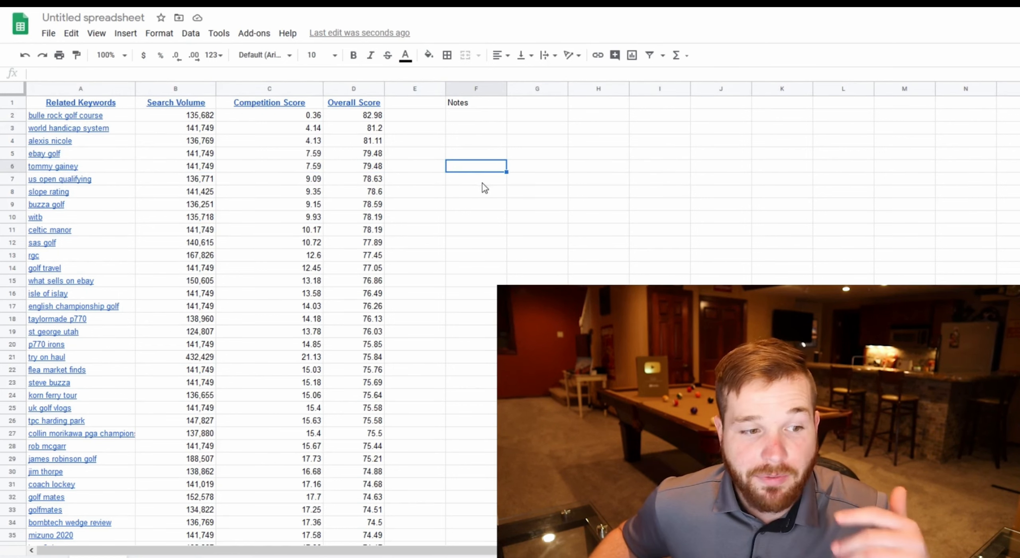
left_click(13, 166)
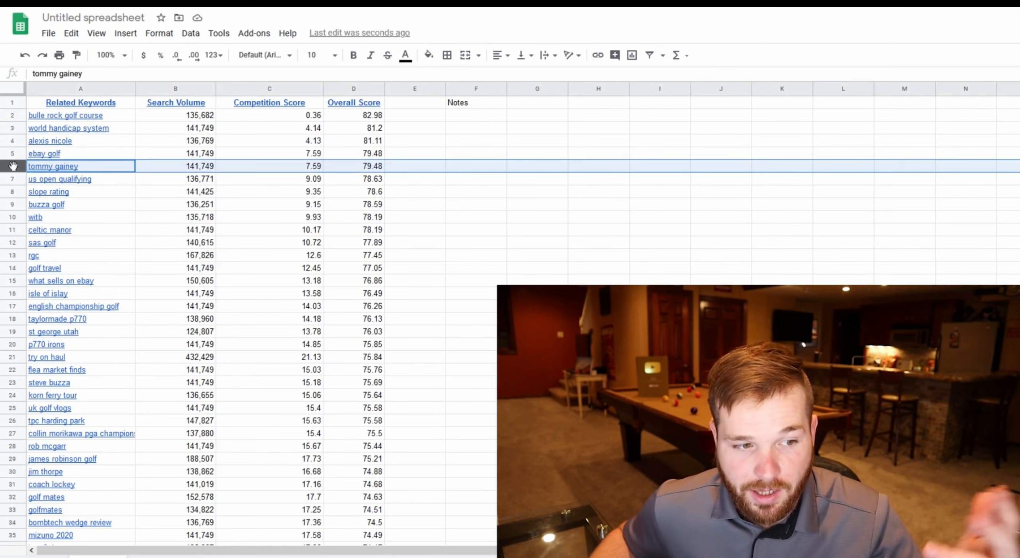
left_click(550, 194)
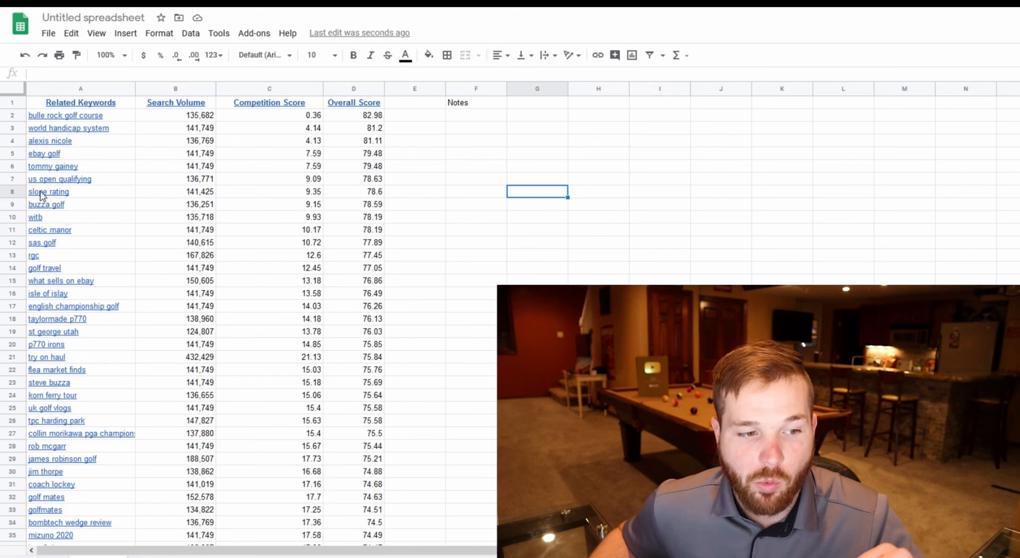
left_click(12, 192)
left_click(6, 268)
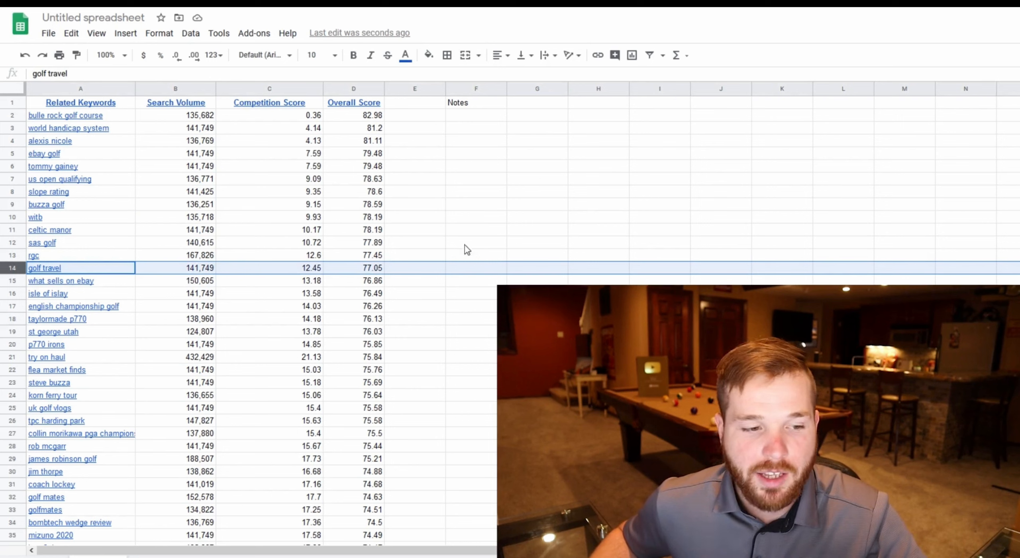
left_click(462, 267)
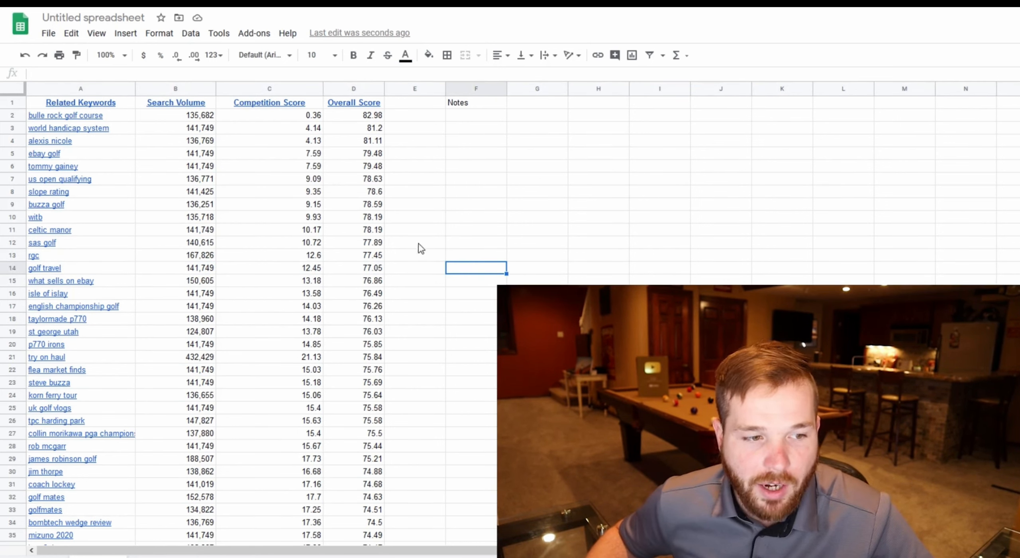
left_click(11, 167)
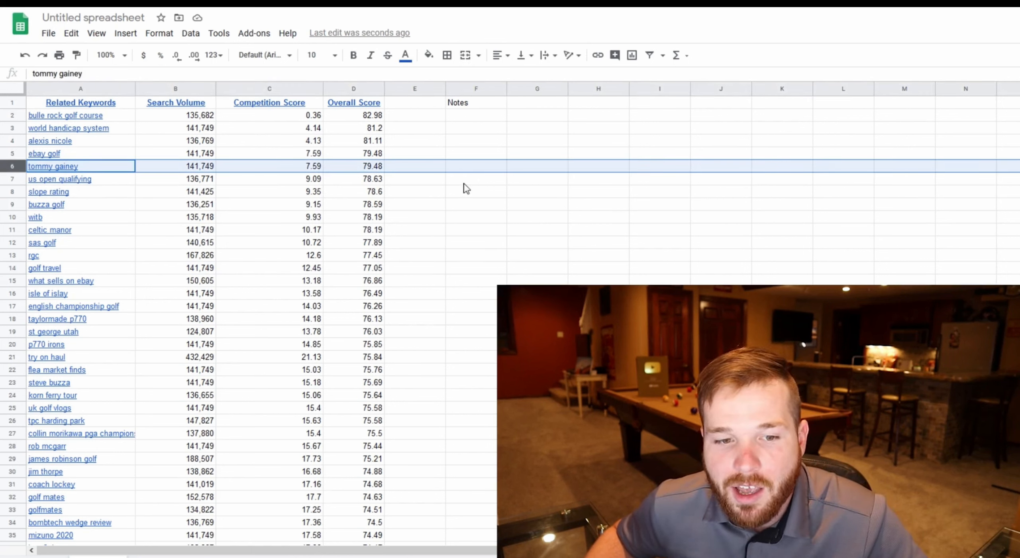
left_click(459, 170)
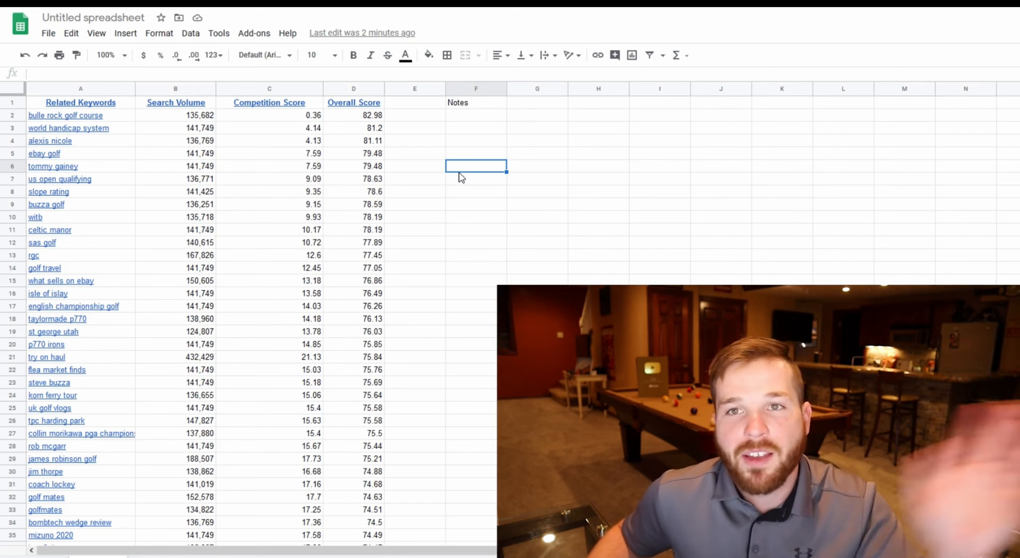
Scroll down the list and examine the scores of the "golf course management" keyword.
scroll(461, 177, "down", 1)
scroll(461, 177, "down", 19)
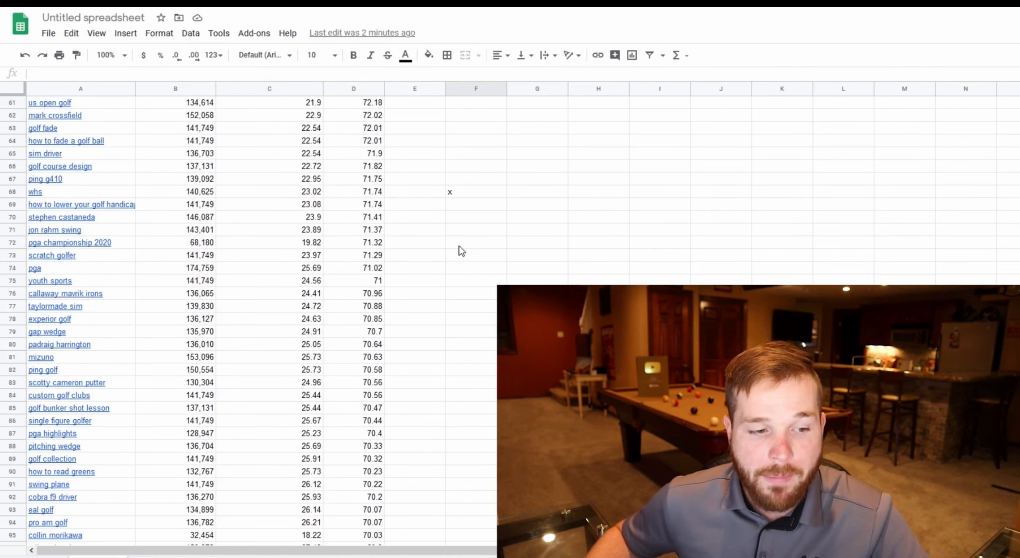
scroll(462, 251, "down", 5)
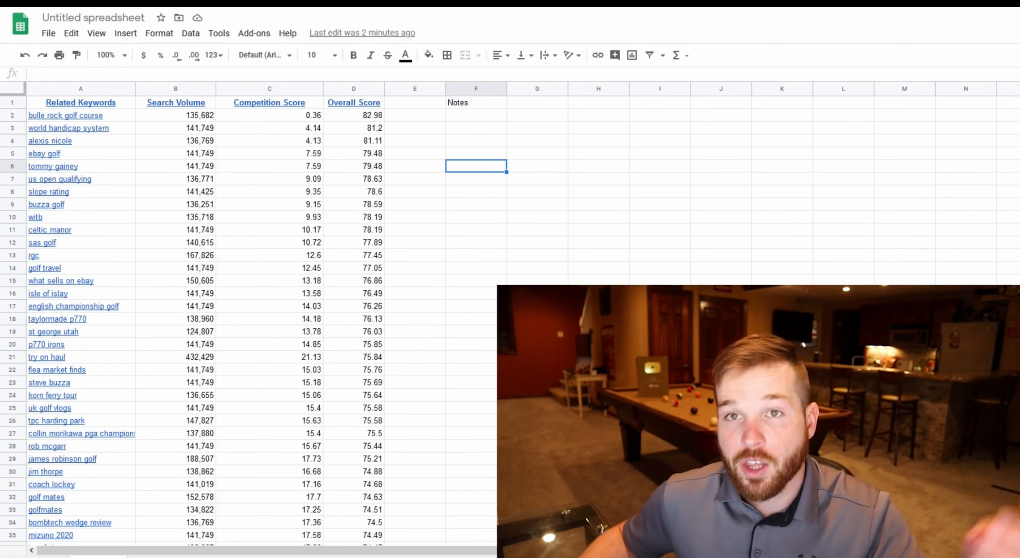
scroll(239, 319, "down", 5)
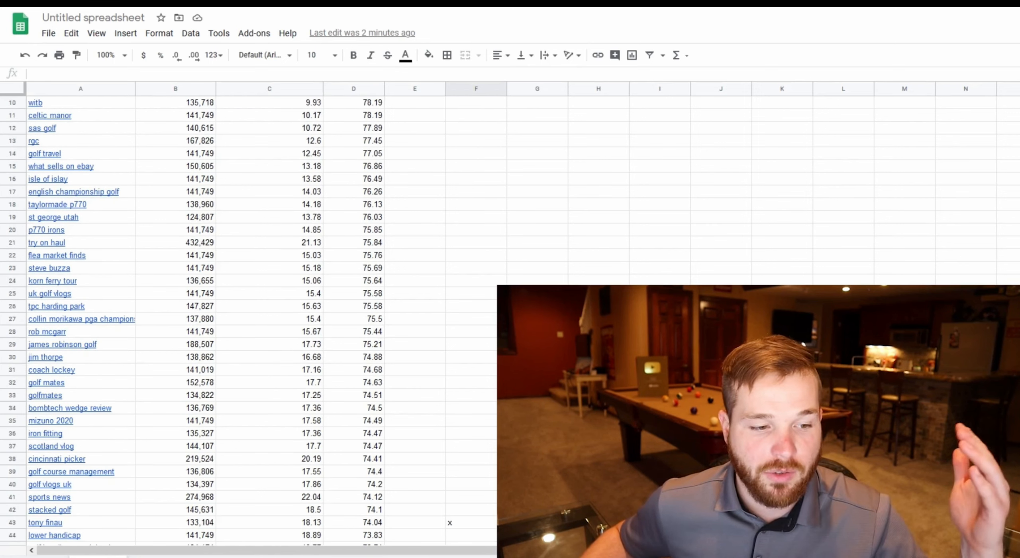
scroll(92, 206, "down", 5)
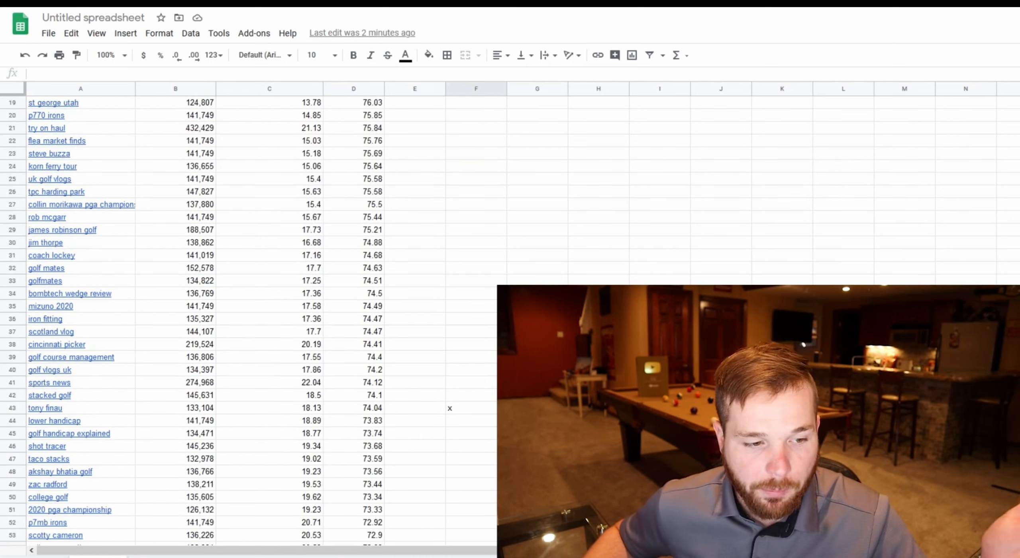
left_click(92, 206)
left_click(283, 205)
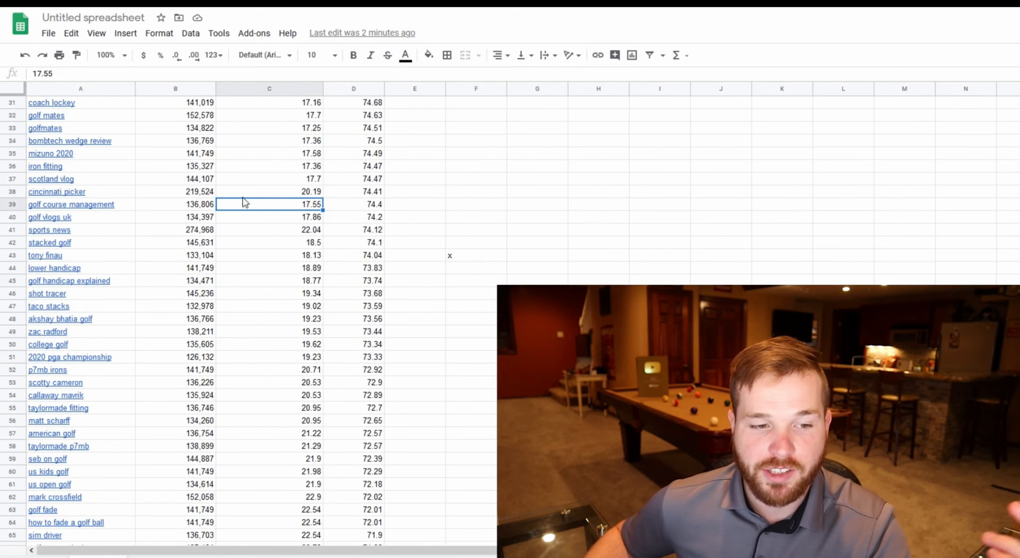
left_click(205, 195)
left_click(207, 205)
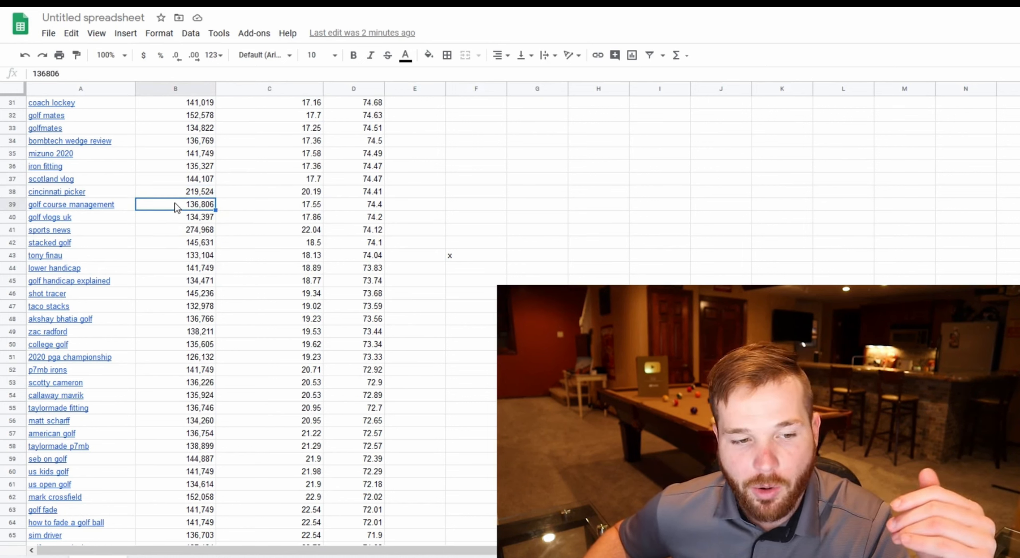
mouse_move(193, 204)
left_mouse_down()
mouse_move(235, 204)
mouse_move(204, 207)
left_mouse_up()
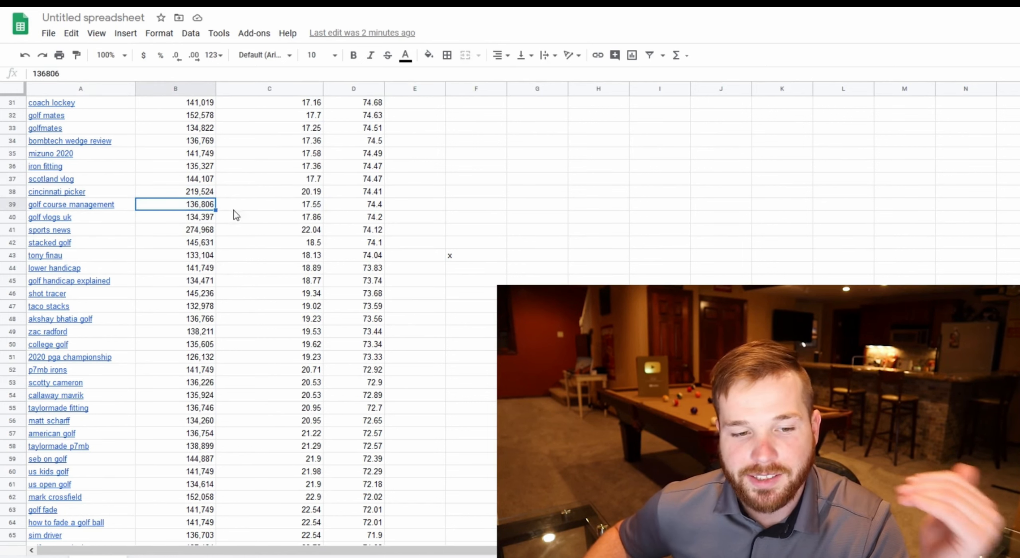
Review the search volume and score columns while scrolling up and down the keyword list around rows 25 to 75.
left_click(287, 208)
left_click(338, 210)
scroll(459, 223, "up", 1)
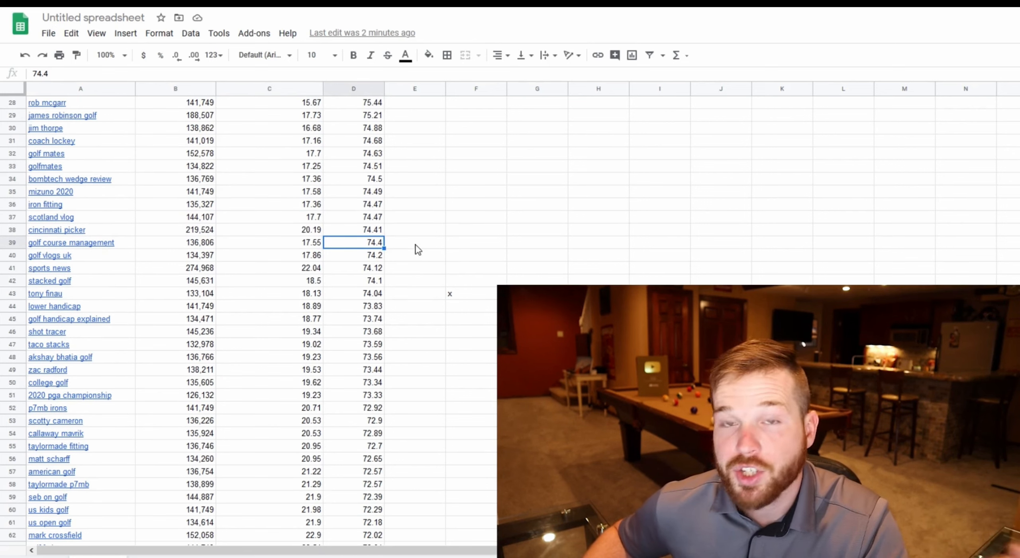
scroll(525, 224, "up", 1)
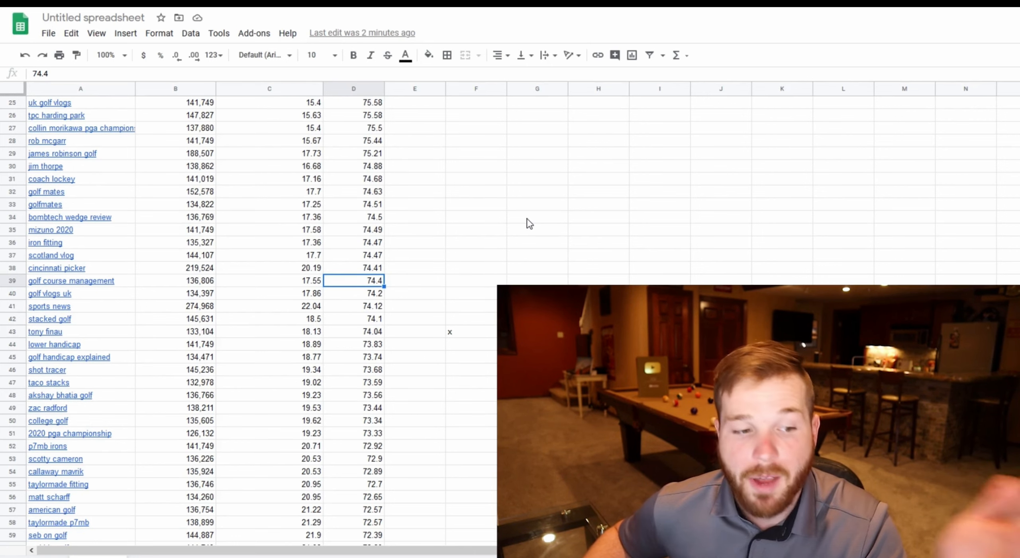
scroll(531, 220, "down", 1)
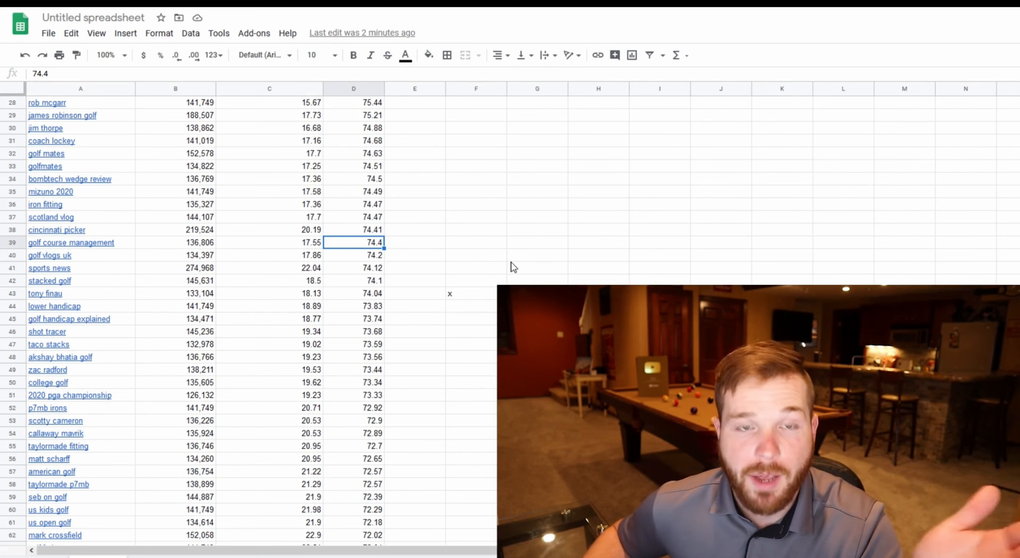
scroll(514, 267, "down", 4)
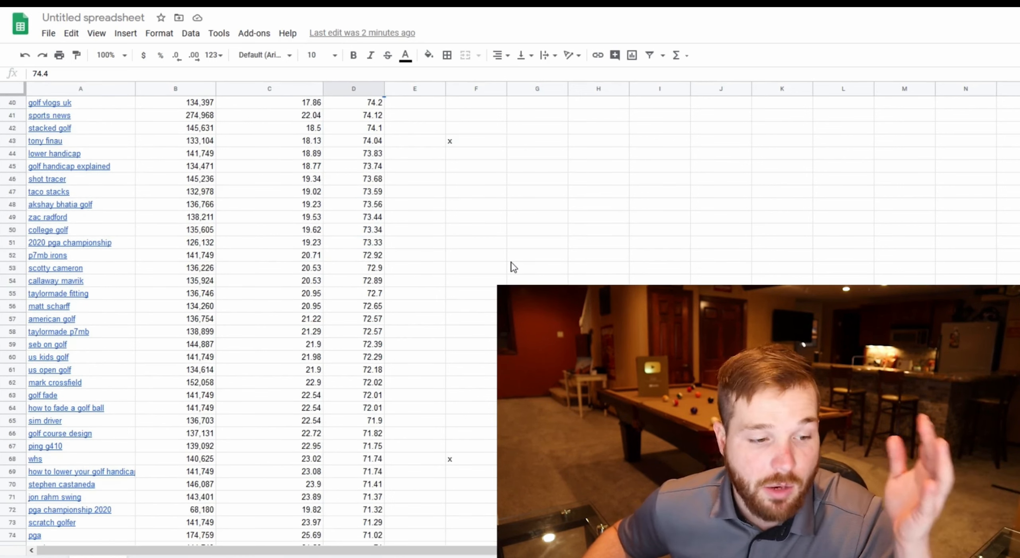
scroll(514, 266, "down", 3)
scroll(530, 241, "down", 3)
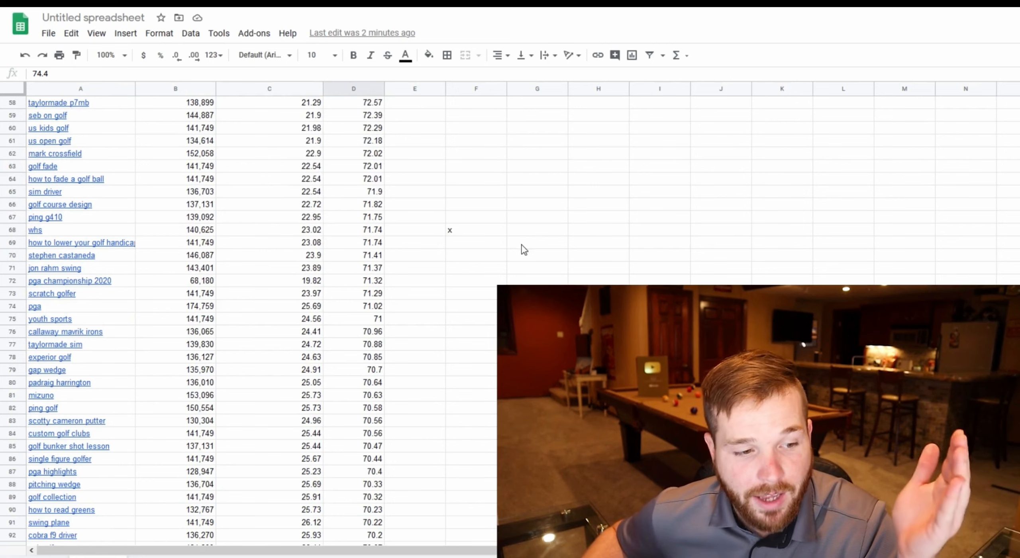
Select the "scratch golfer" and "custom golf clubs" rows and their Notes cells to evaluate those keywords.
left_click(12, 293)
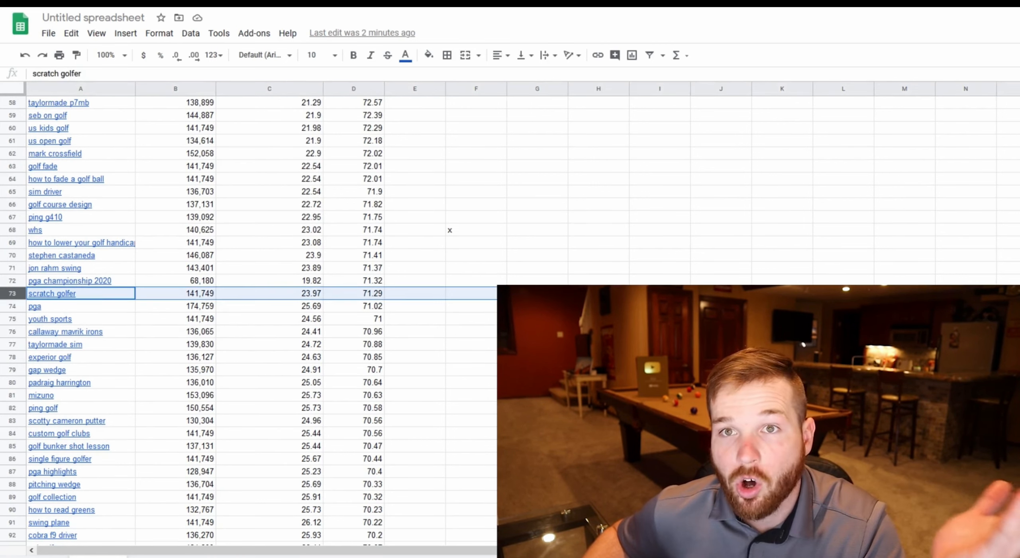
left_click(482, 299)
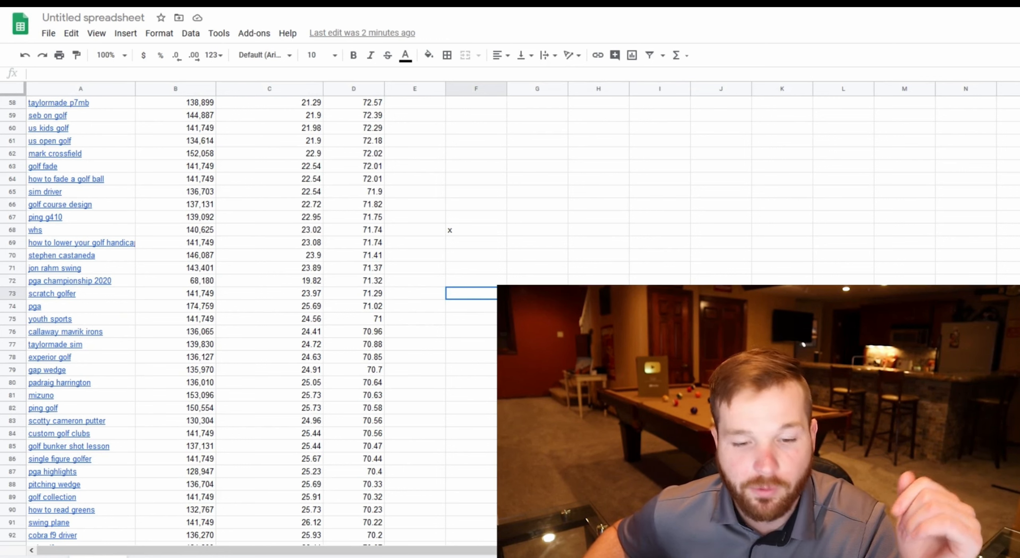
scroll(462, 292, "down", 2)
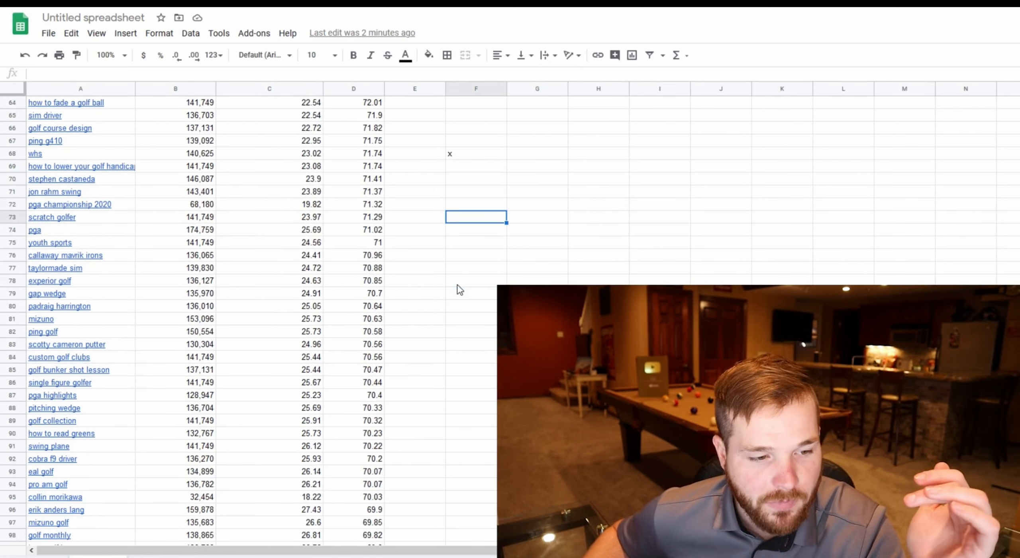
left_click(12, 356)
left_click(480, 357)
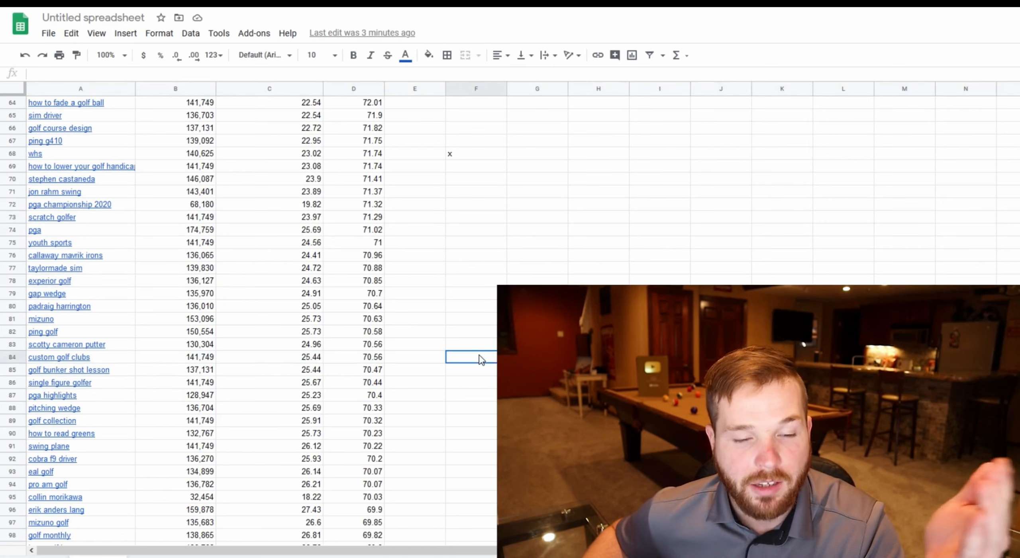
left_click(131, 360)
left_click(184, 347)
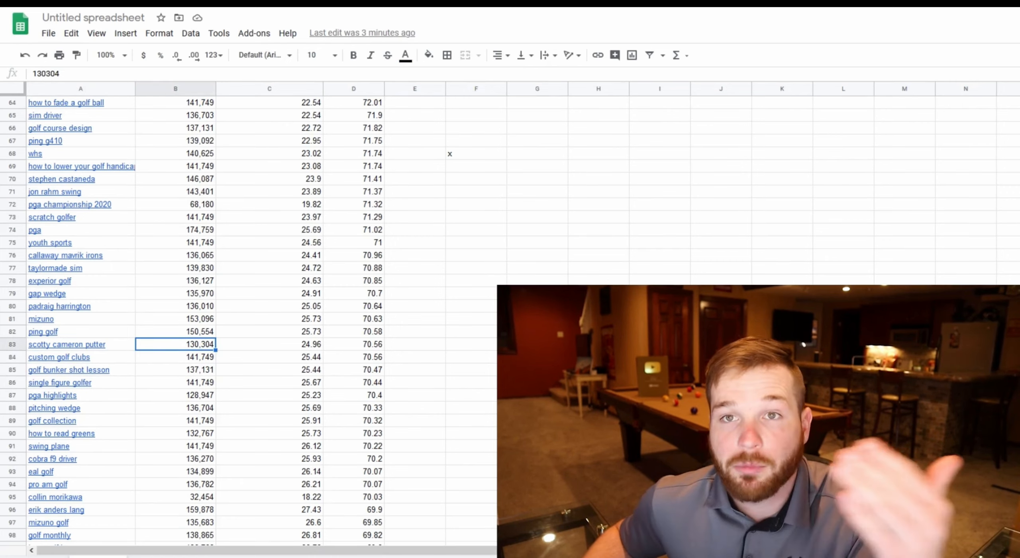